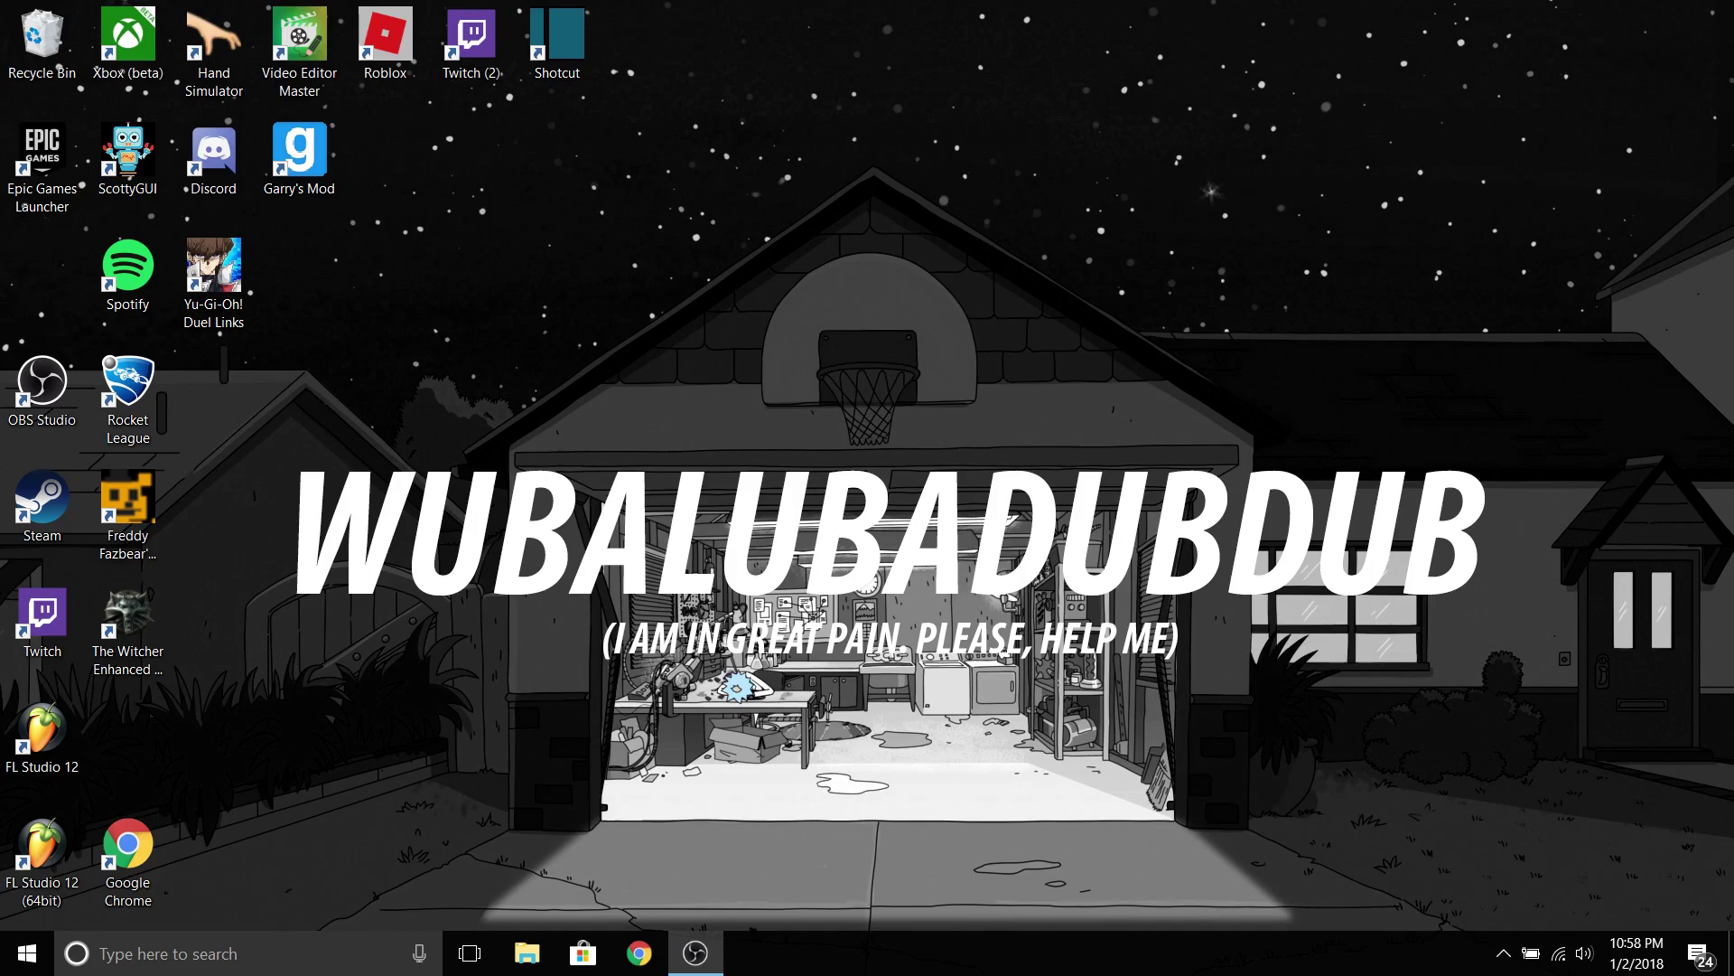
Move the Discord shortcut to the desktop centre and double-click it; no window appears
left_click_drag(216, 159, 817, 392)
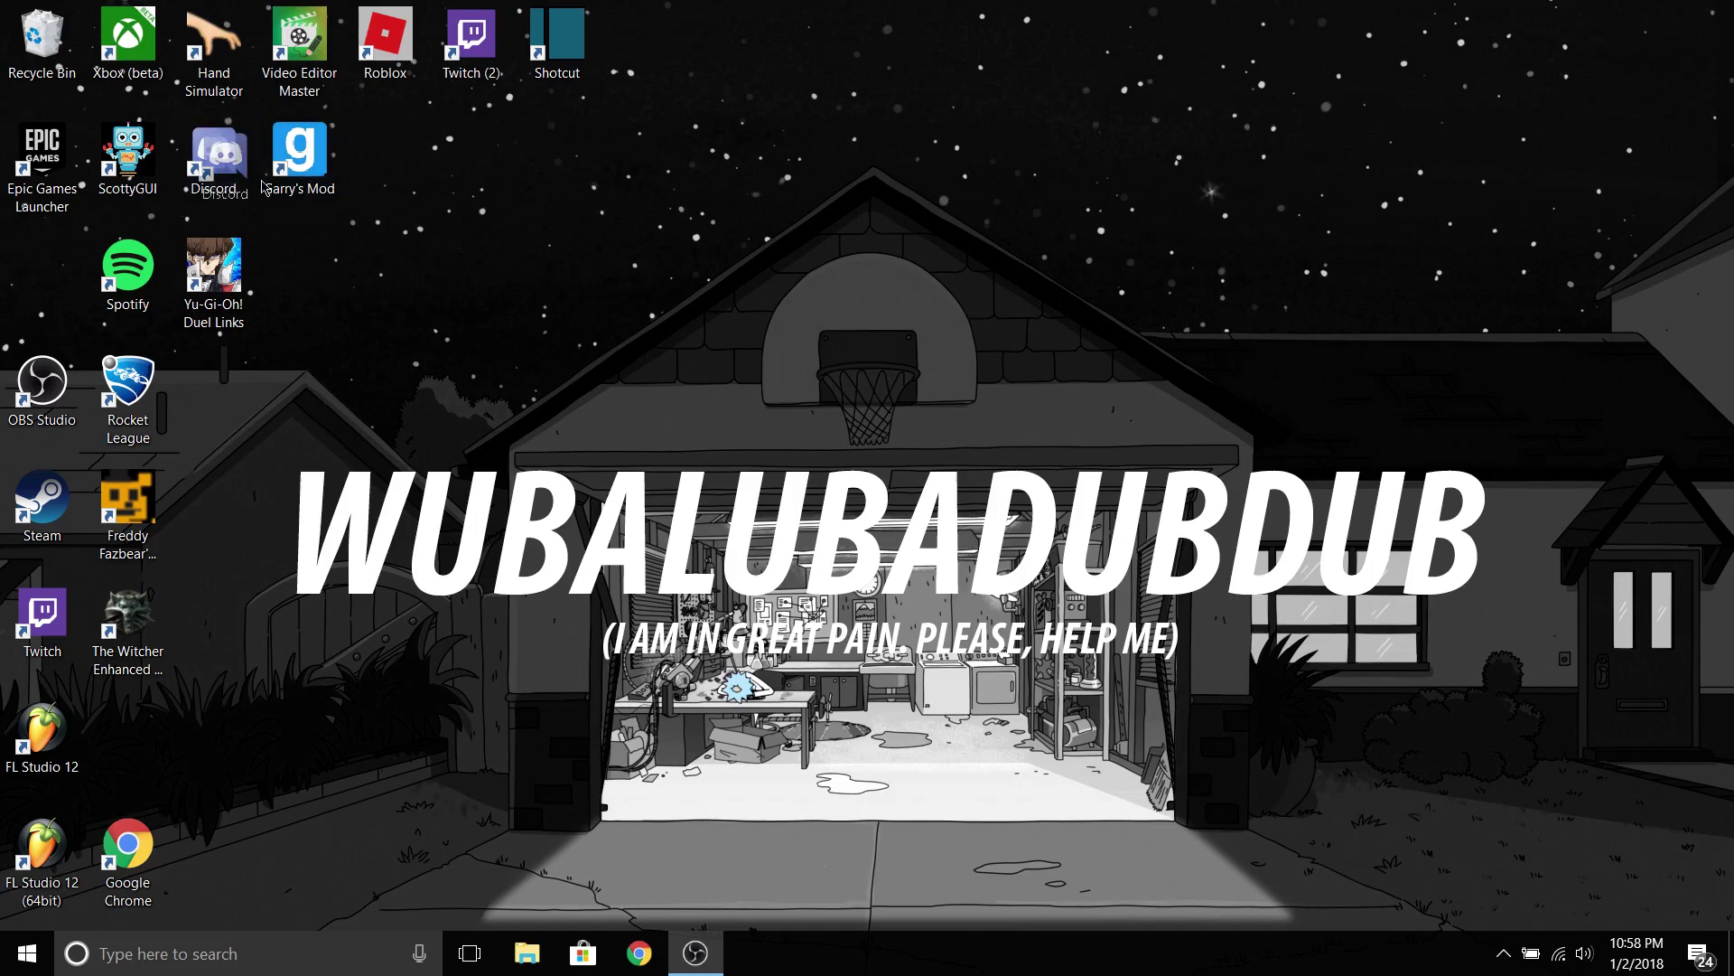
mouse_move(710, 303)
left_mouse_down()
mouse_move(905, 418)
mouse_move(892, 454)
left_mouse_up()
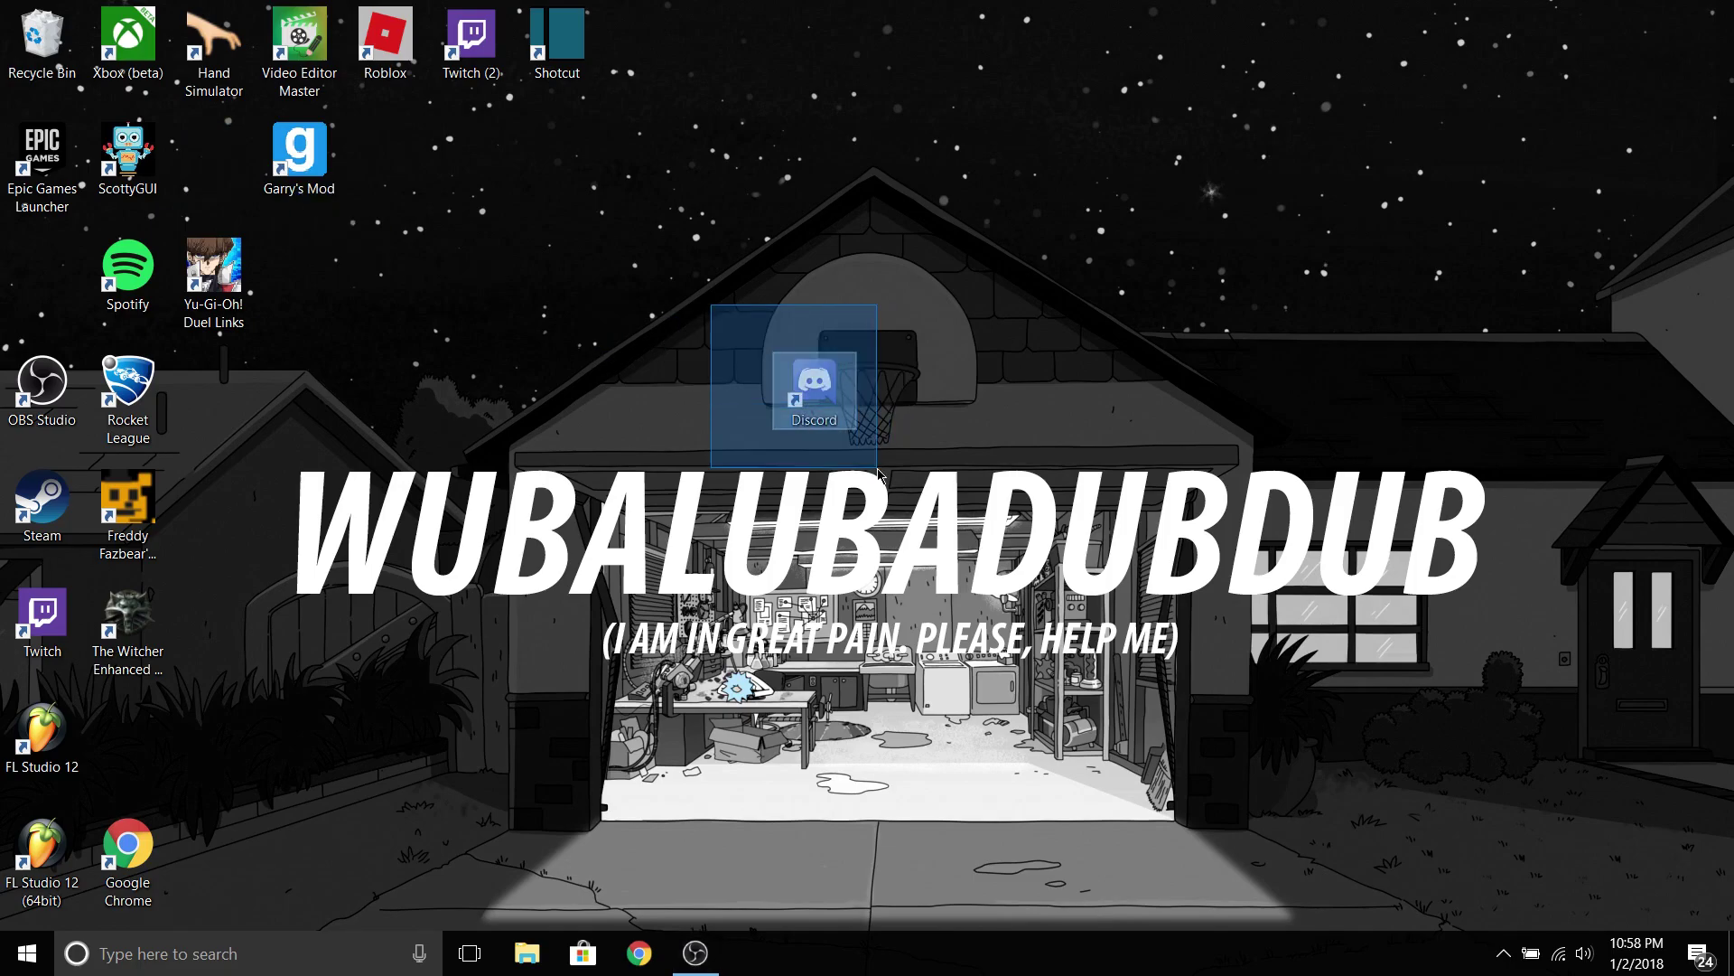
left_click(929, 416)
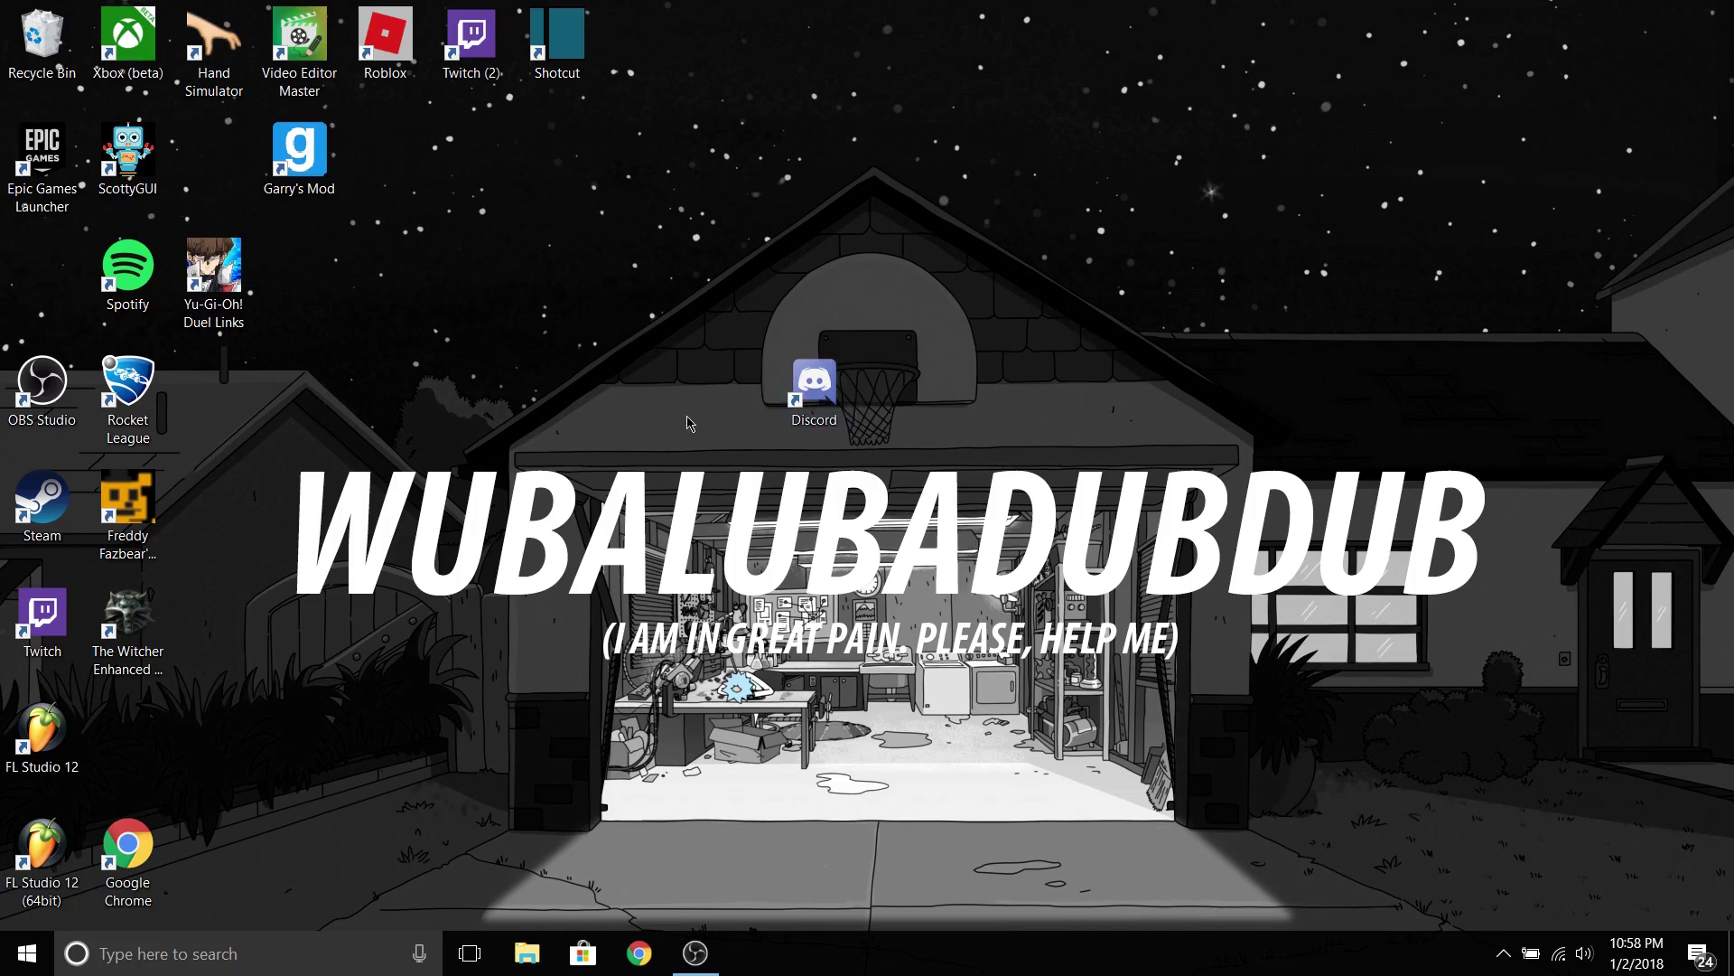
double_click(817, 392)
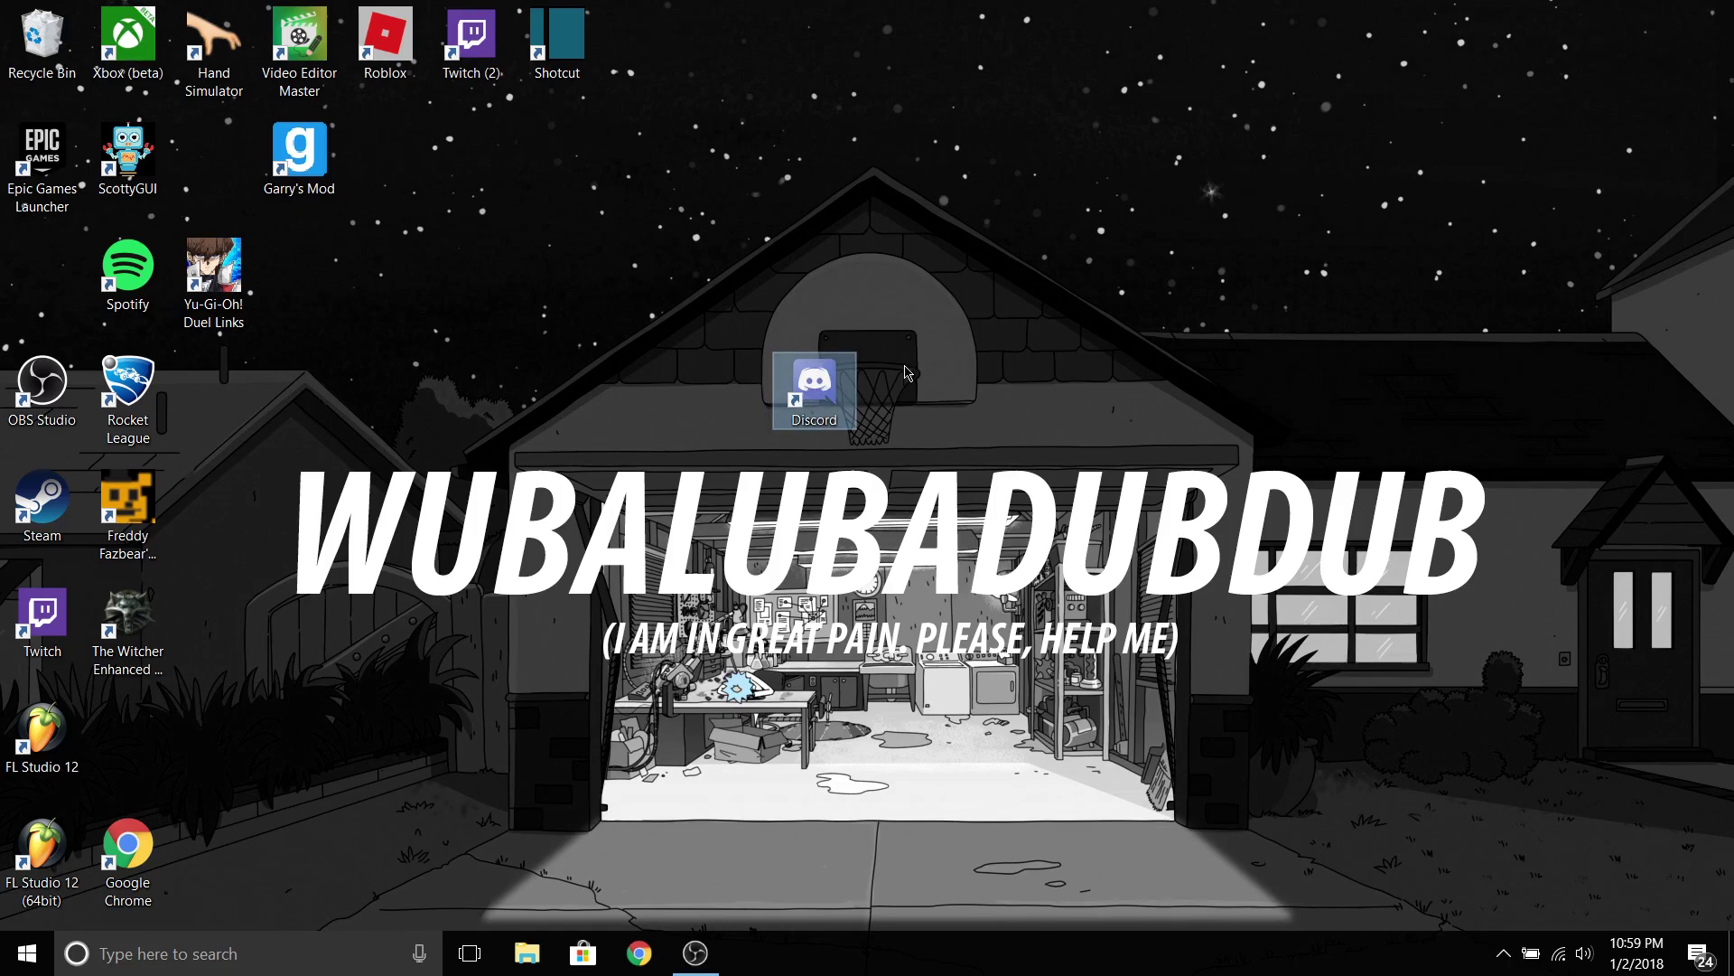
left_click(714, 447)
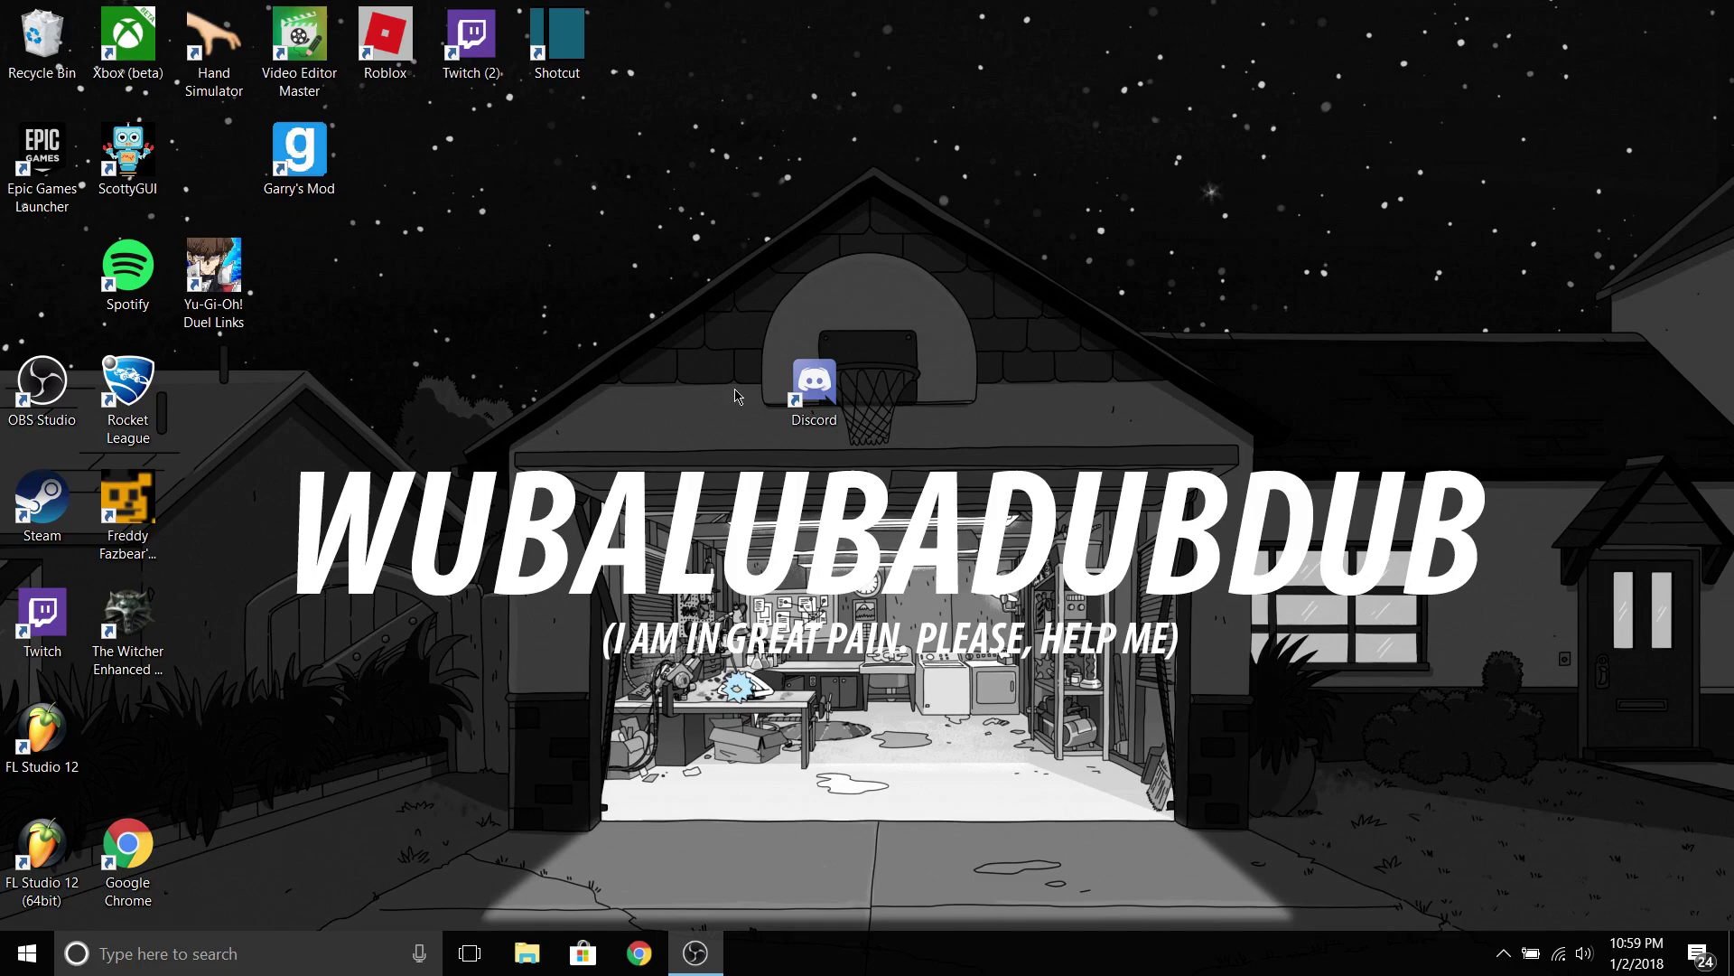
Search the Start menu for 'ta' to bring up Task Manager
key("super")
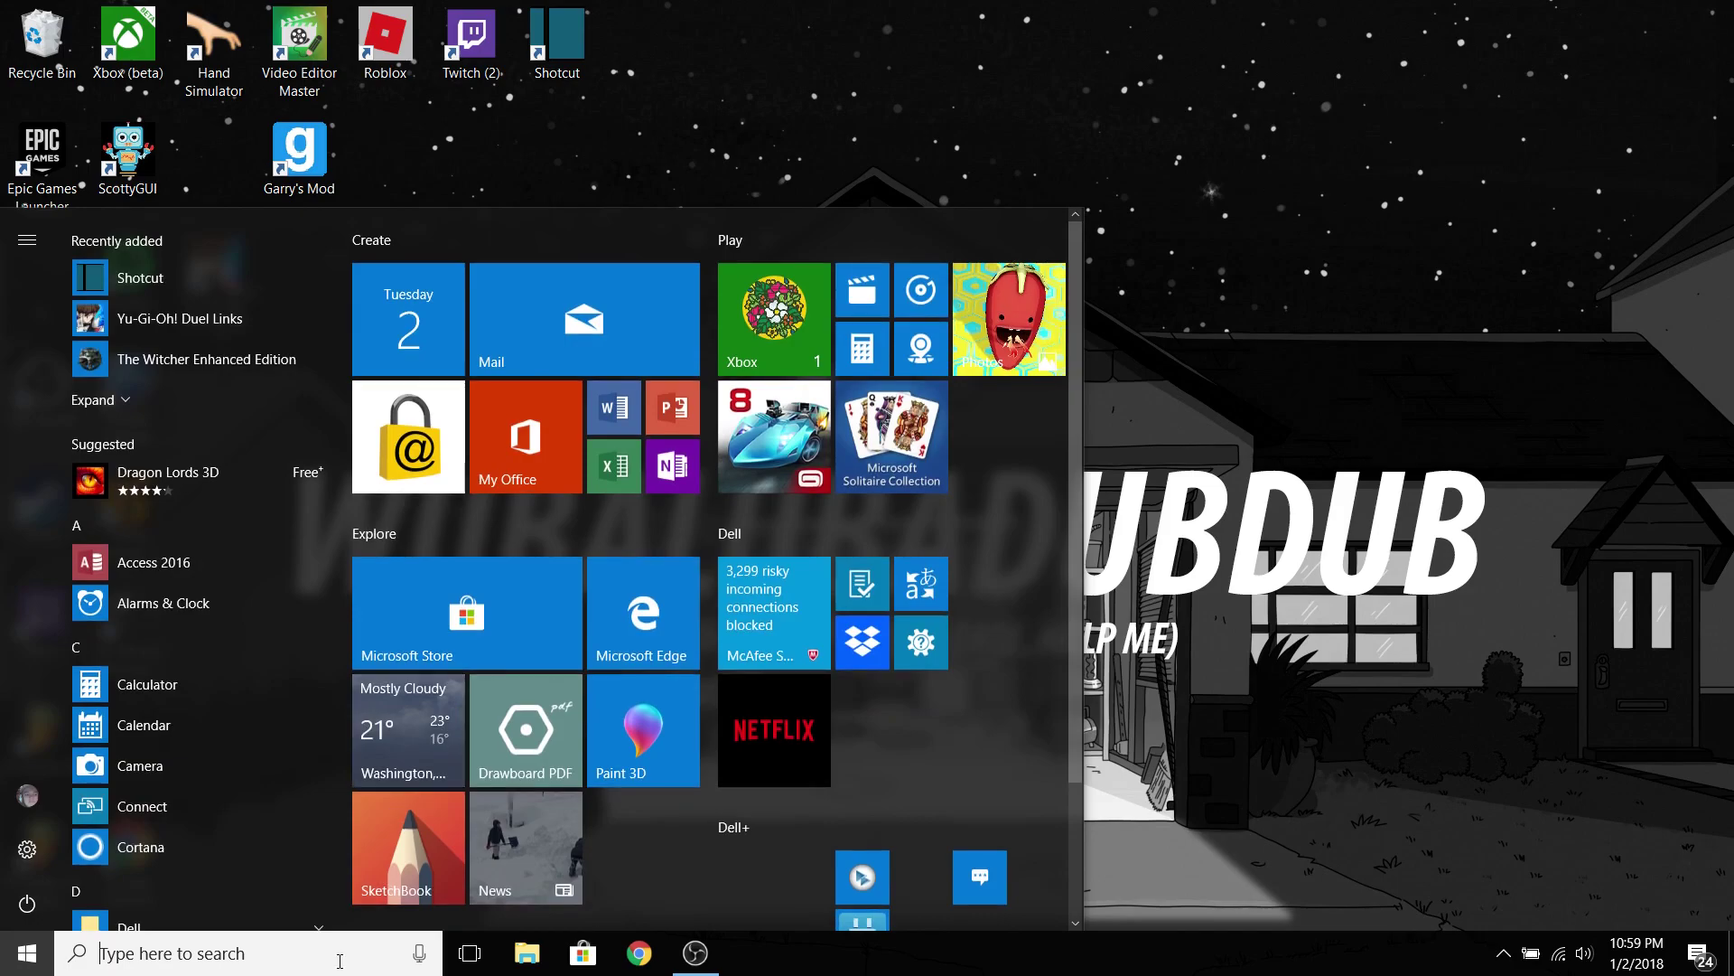
left_click(210, 951)
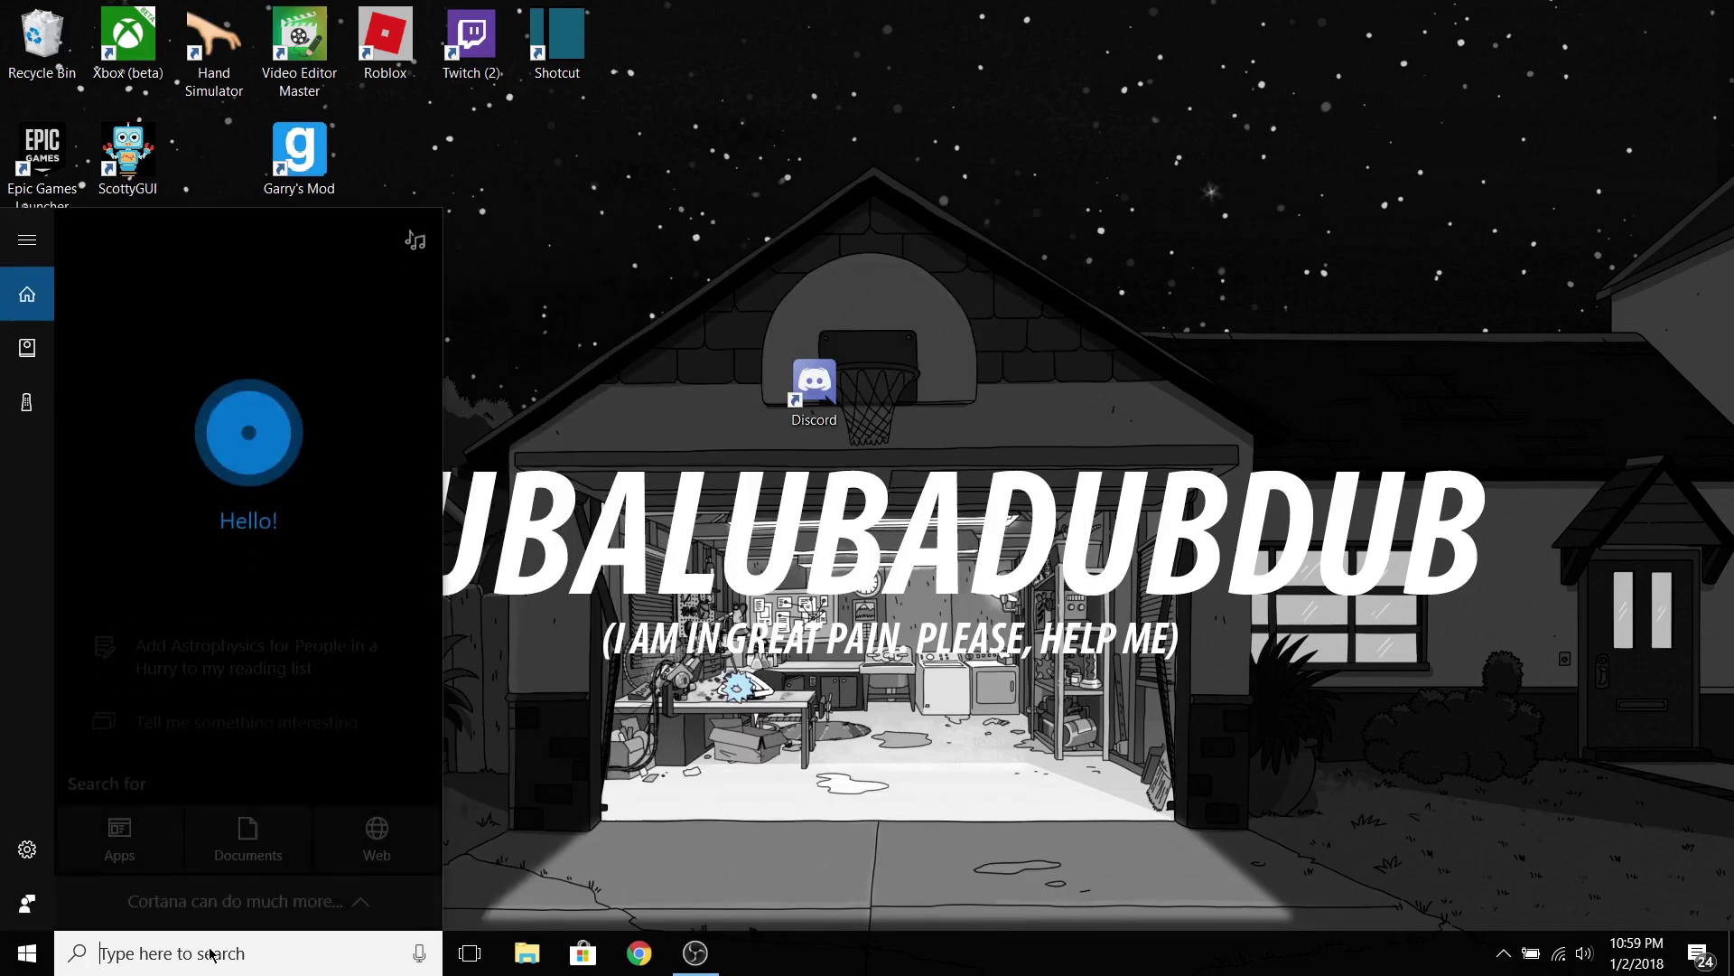
type("ta")
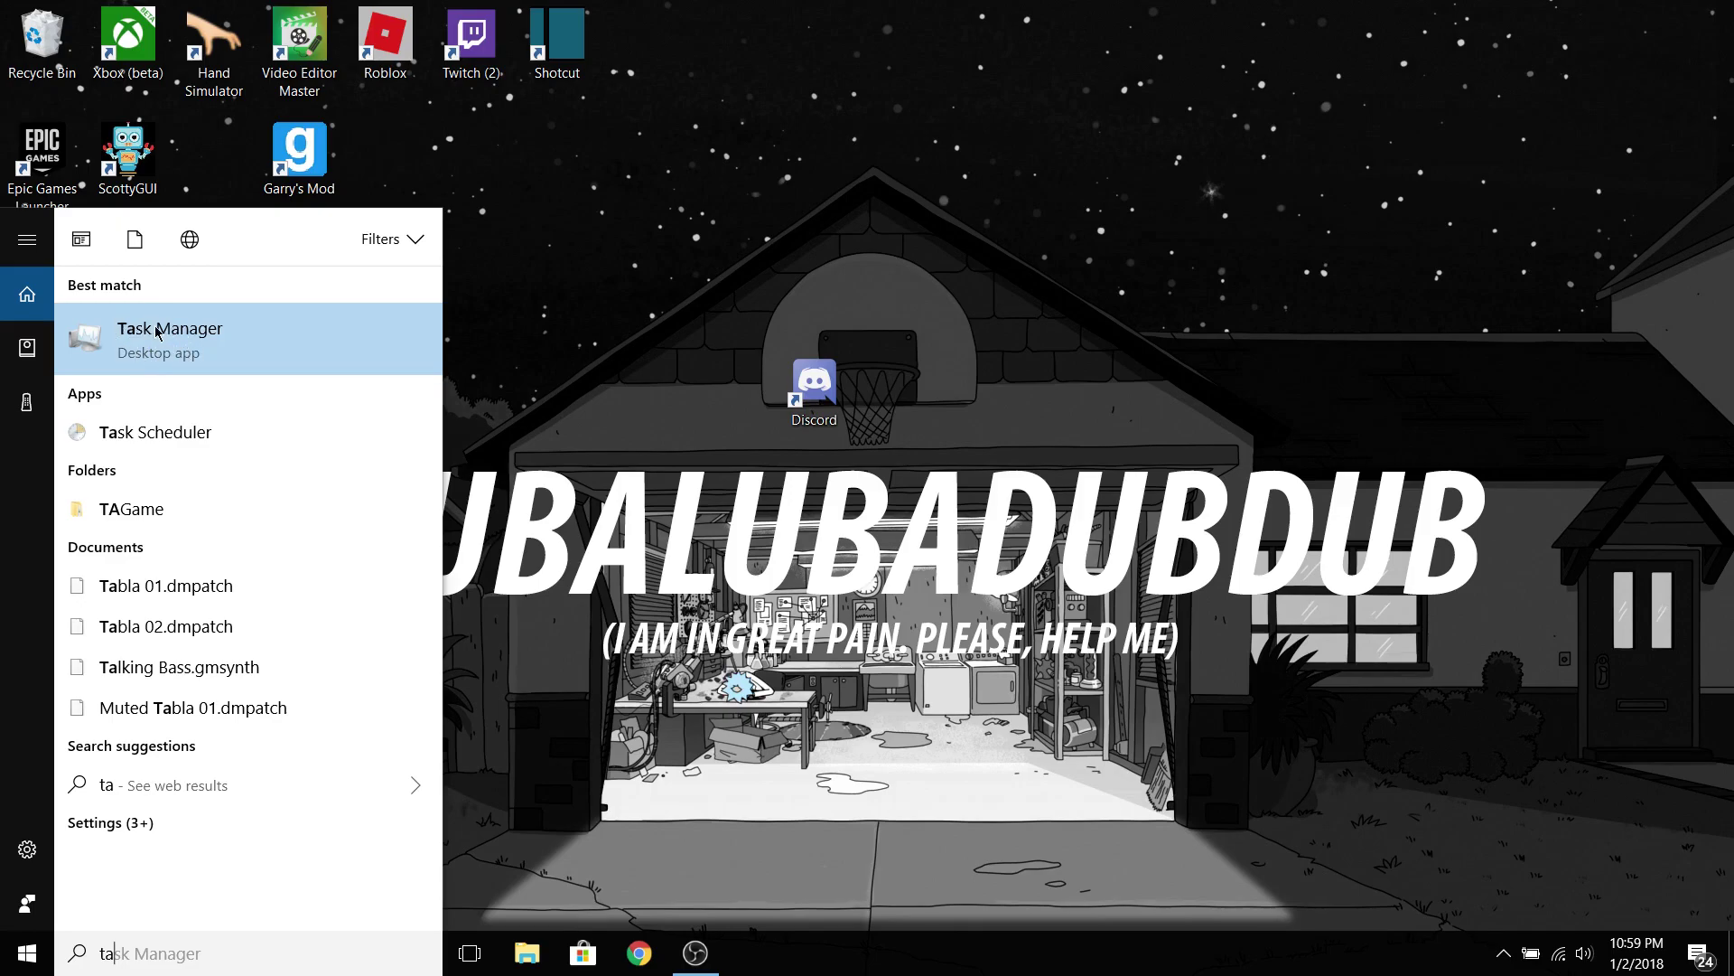
Launch Task Manager, toggling Fewer details then More details to get the full process list
left_click(118, 350)
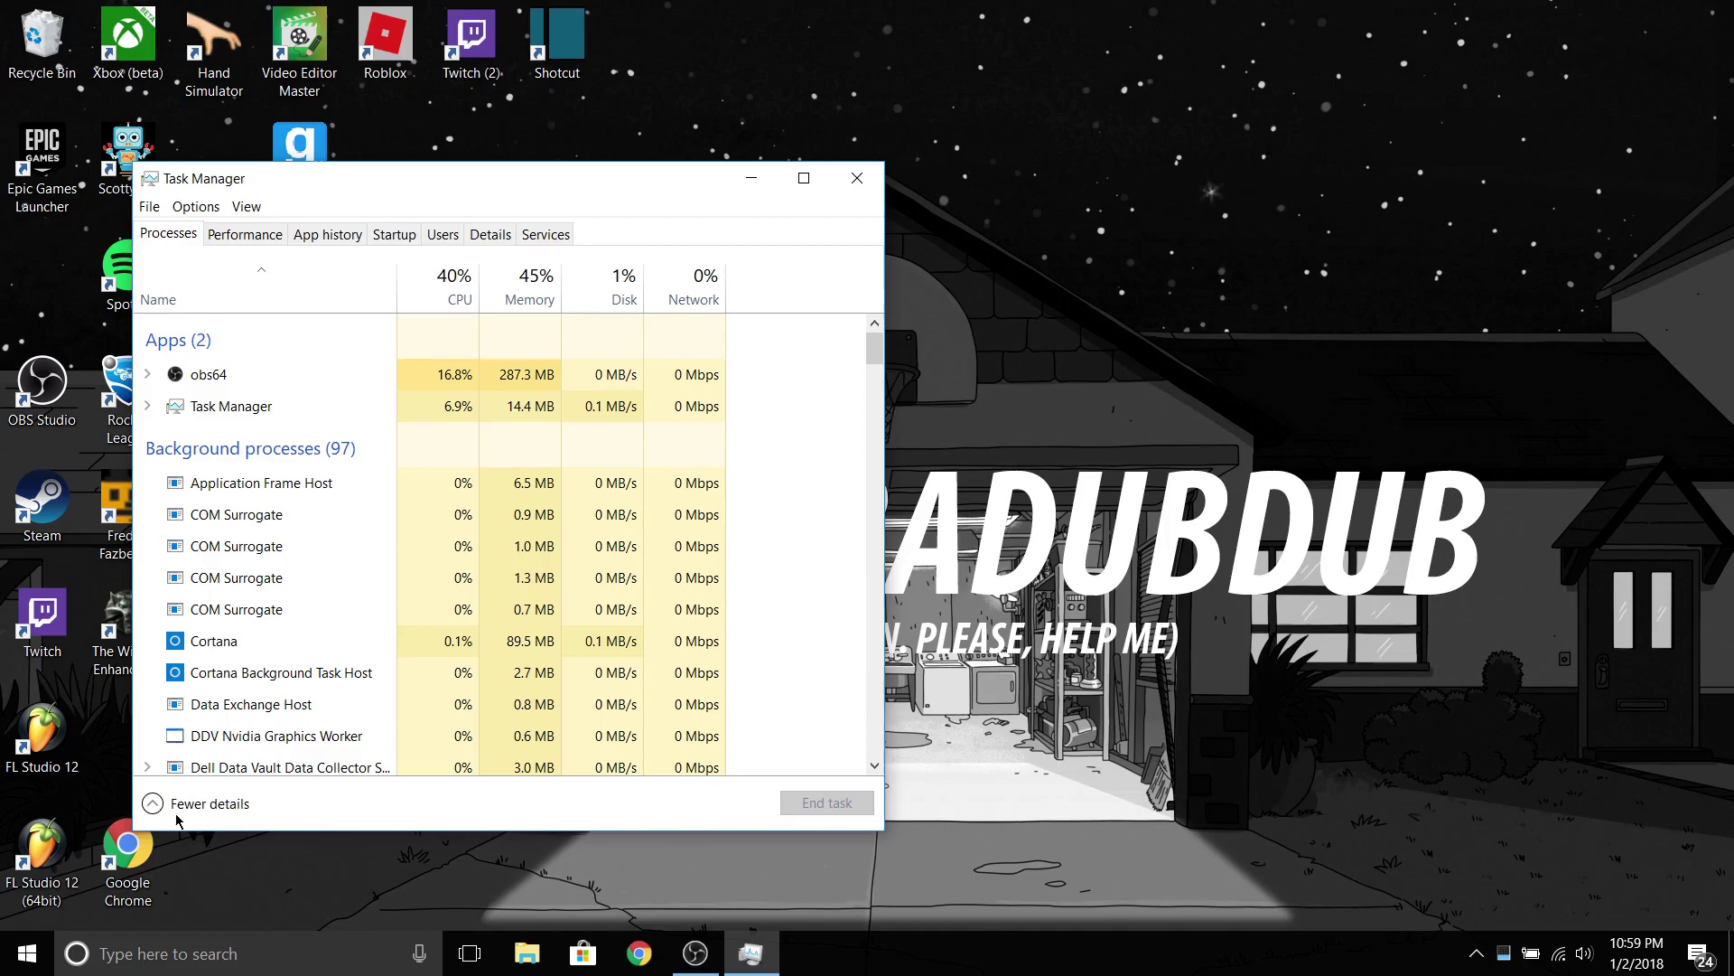
left_click(190, 803)
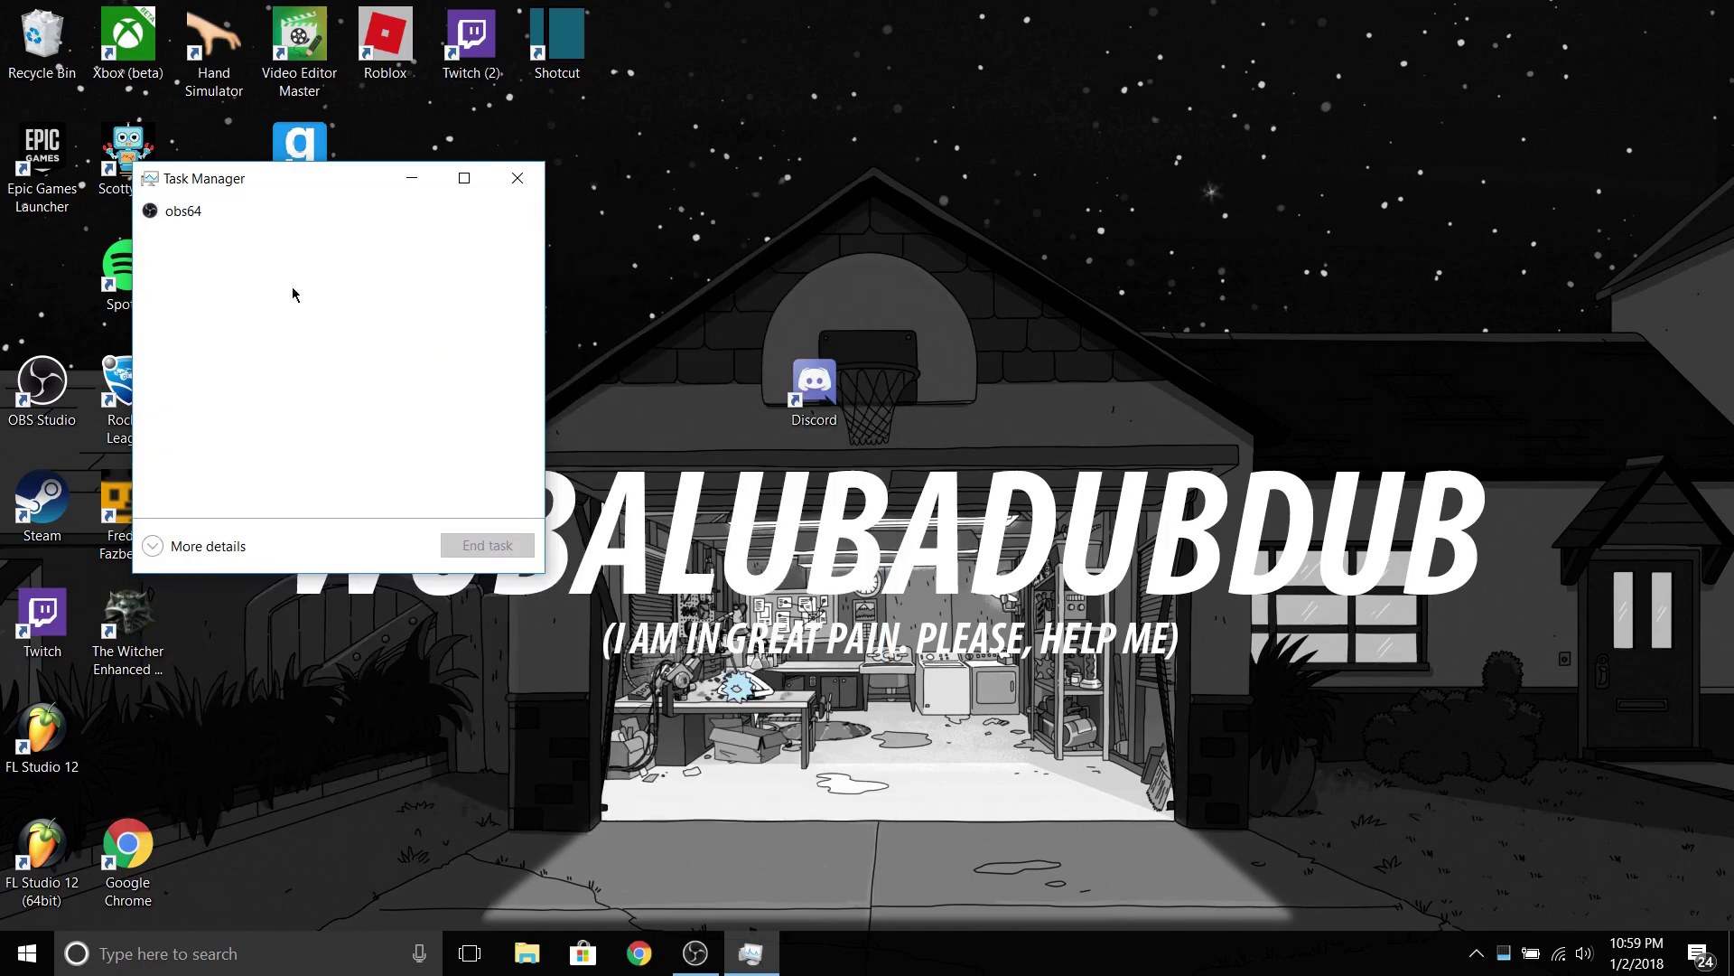
left_click(177, 547)
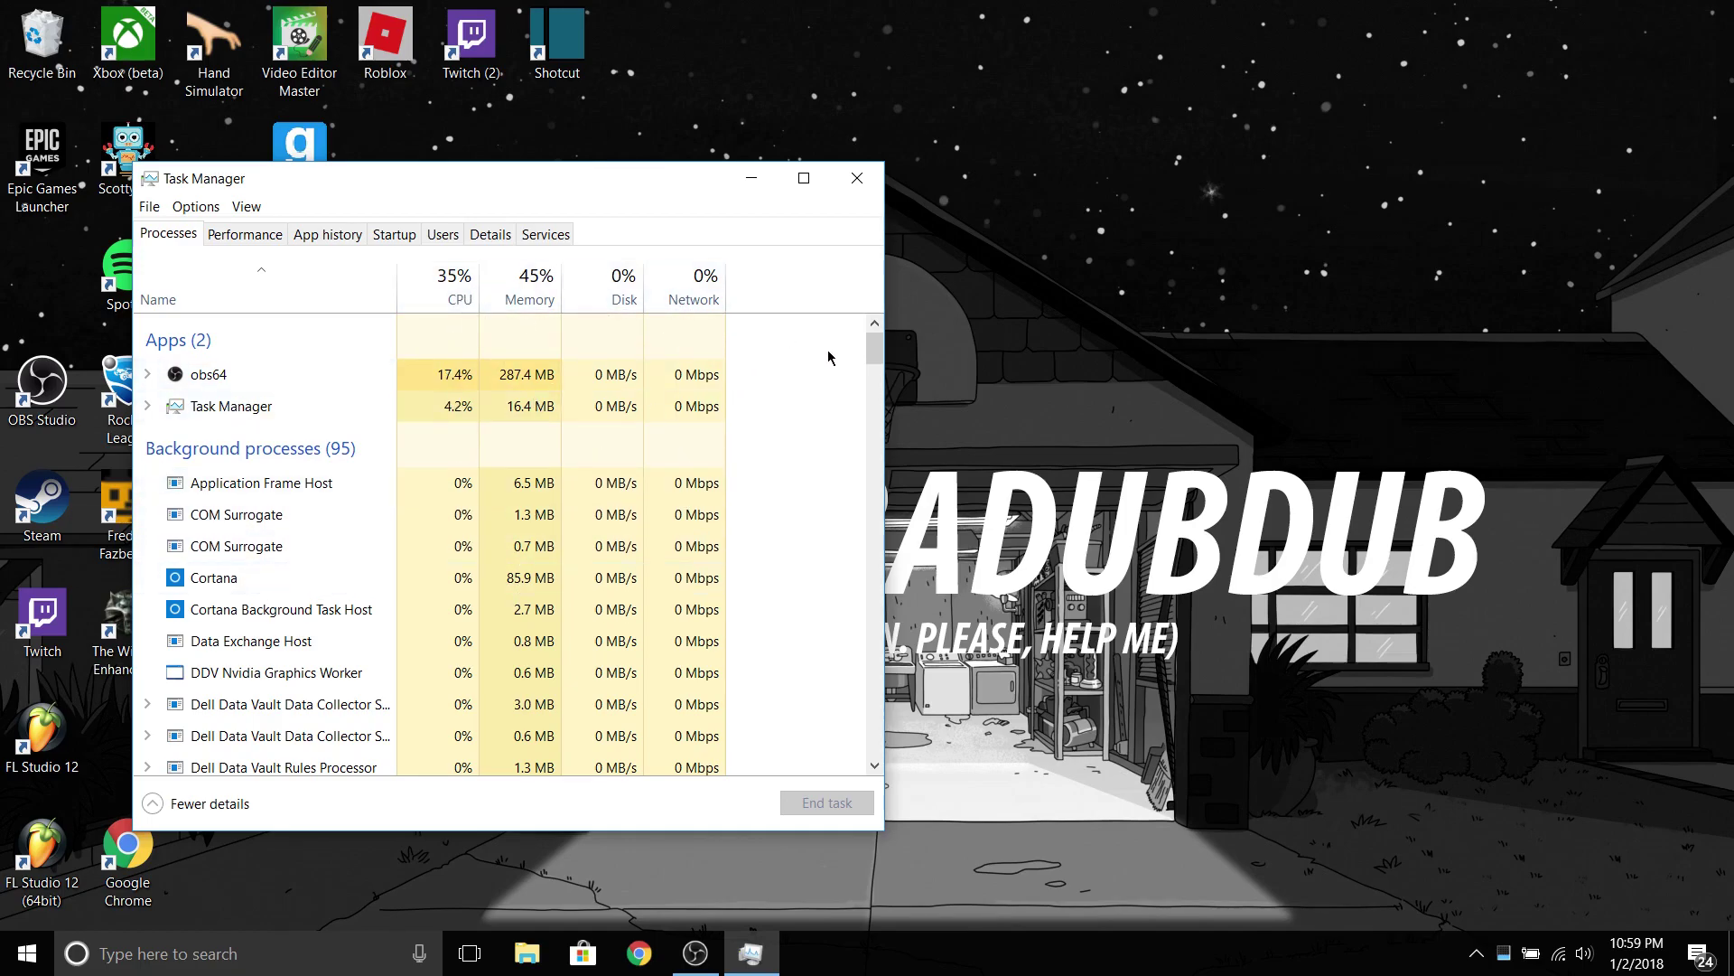
left_click_drag(876, 345, 875, 386)
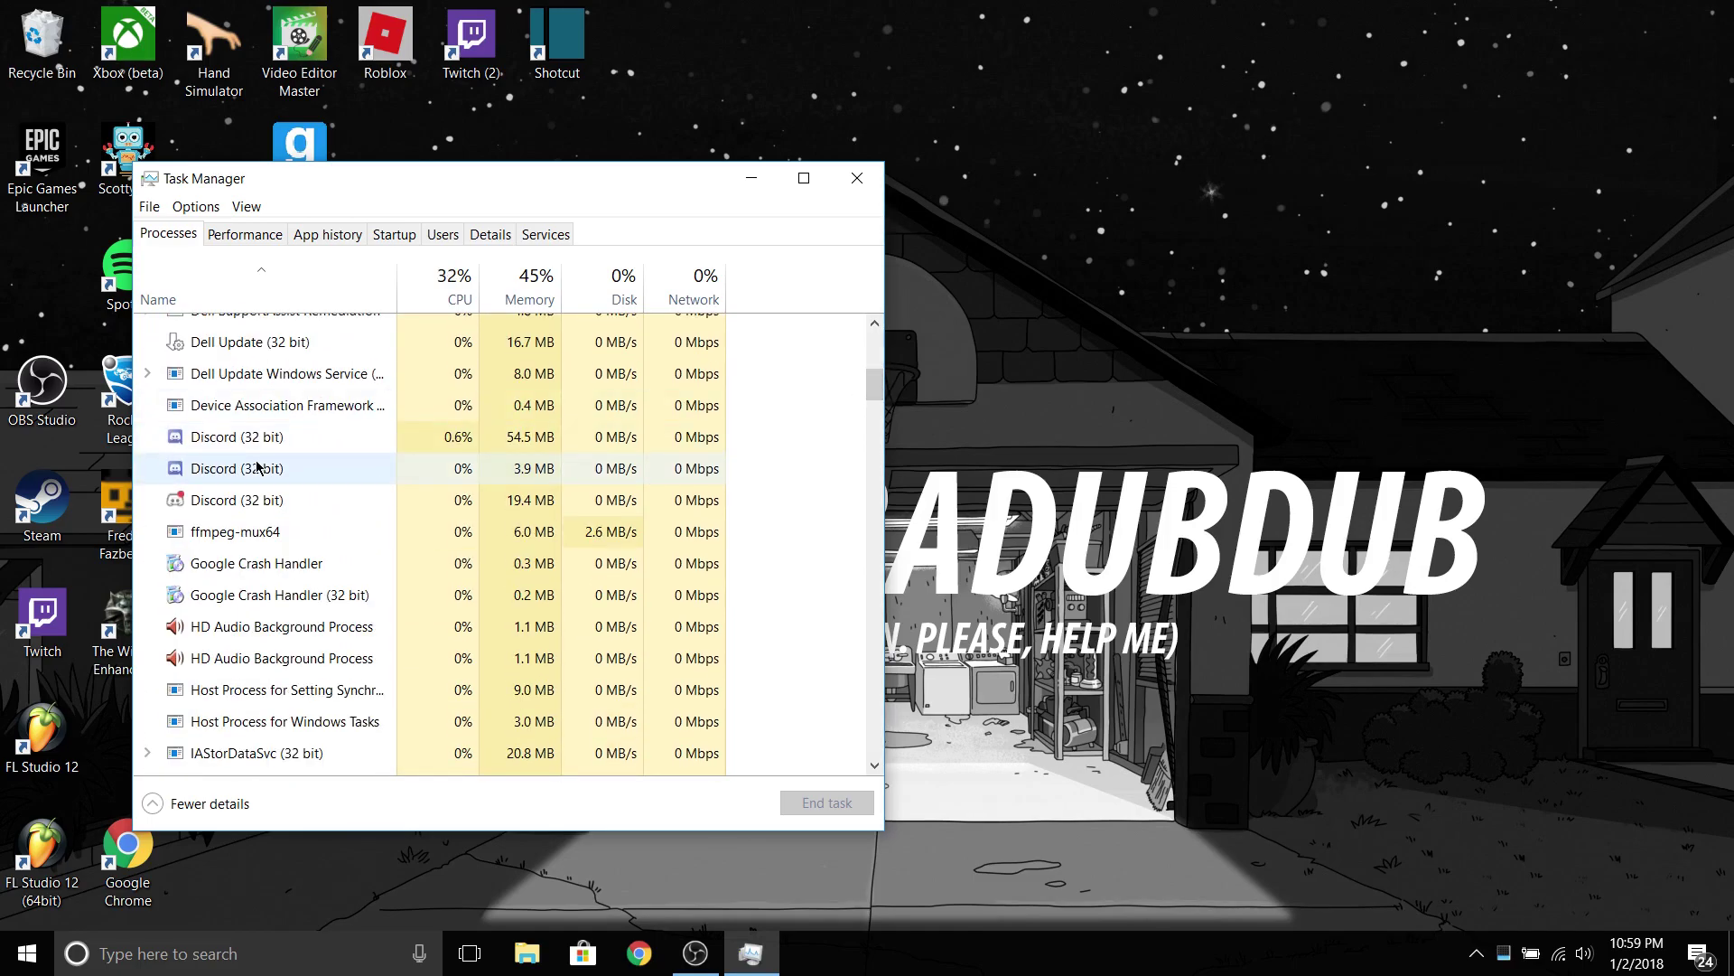
scroll(499, 447, "up", 2)
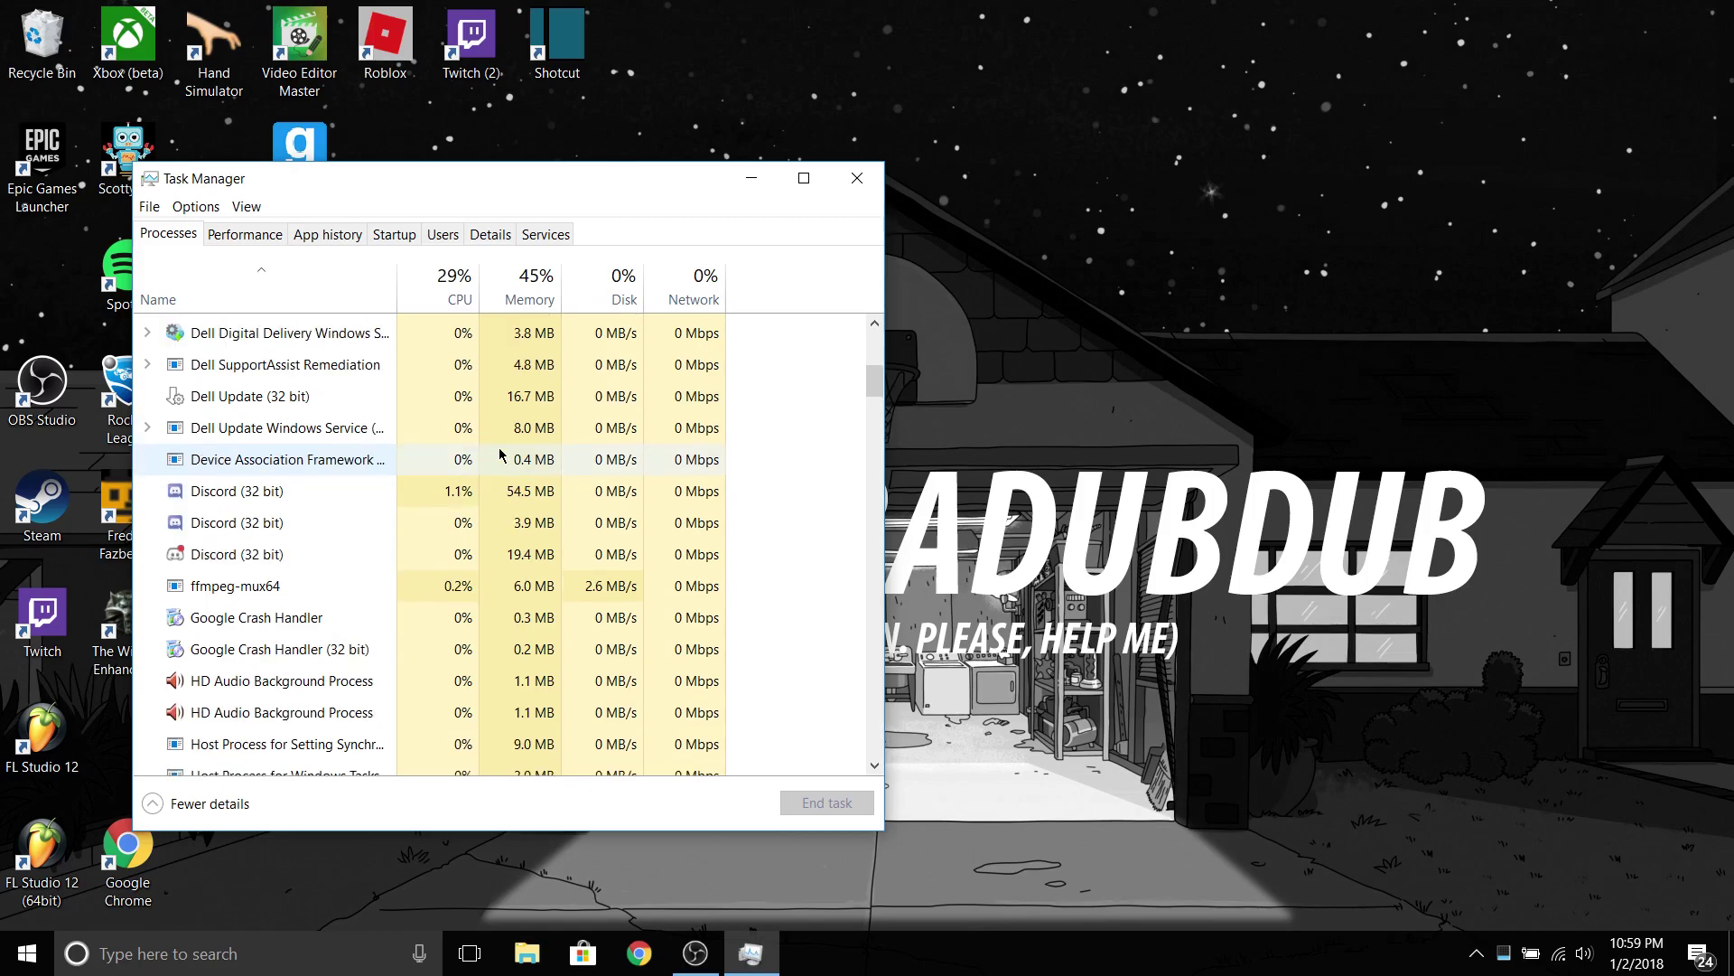
scroll(499, 447, "up", 3)
scroll(500, 451, "up", 2)
scroll(500, 452, "up", 2)
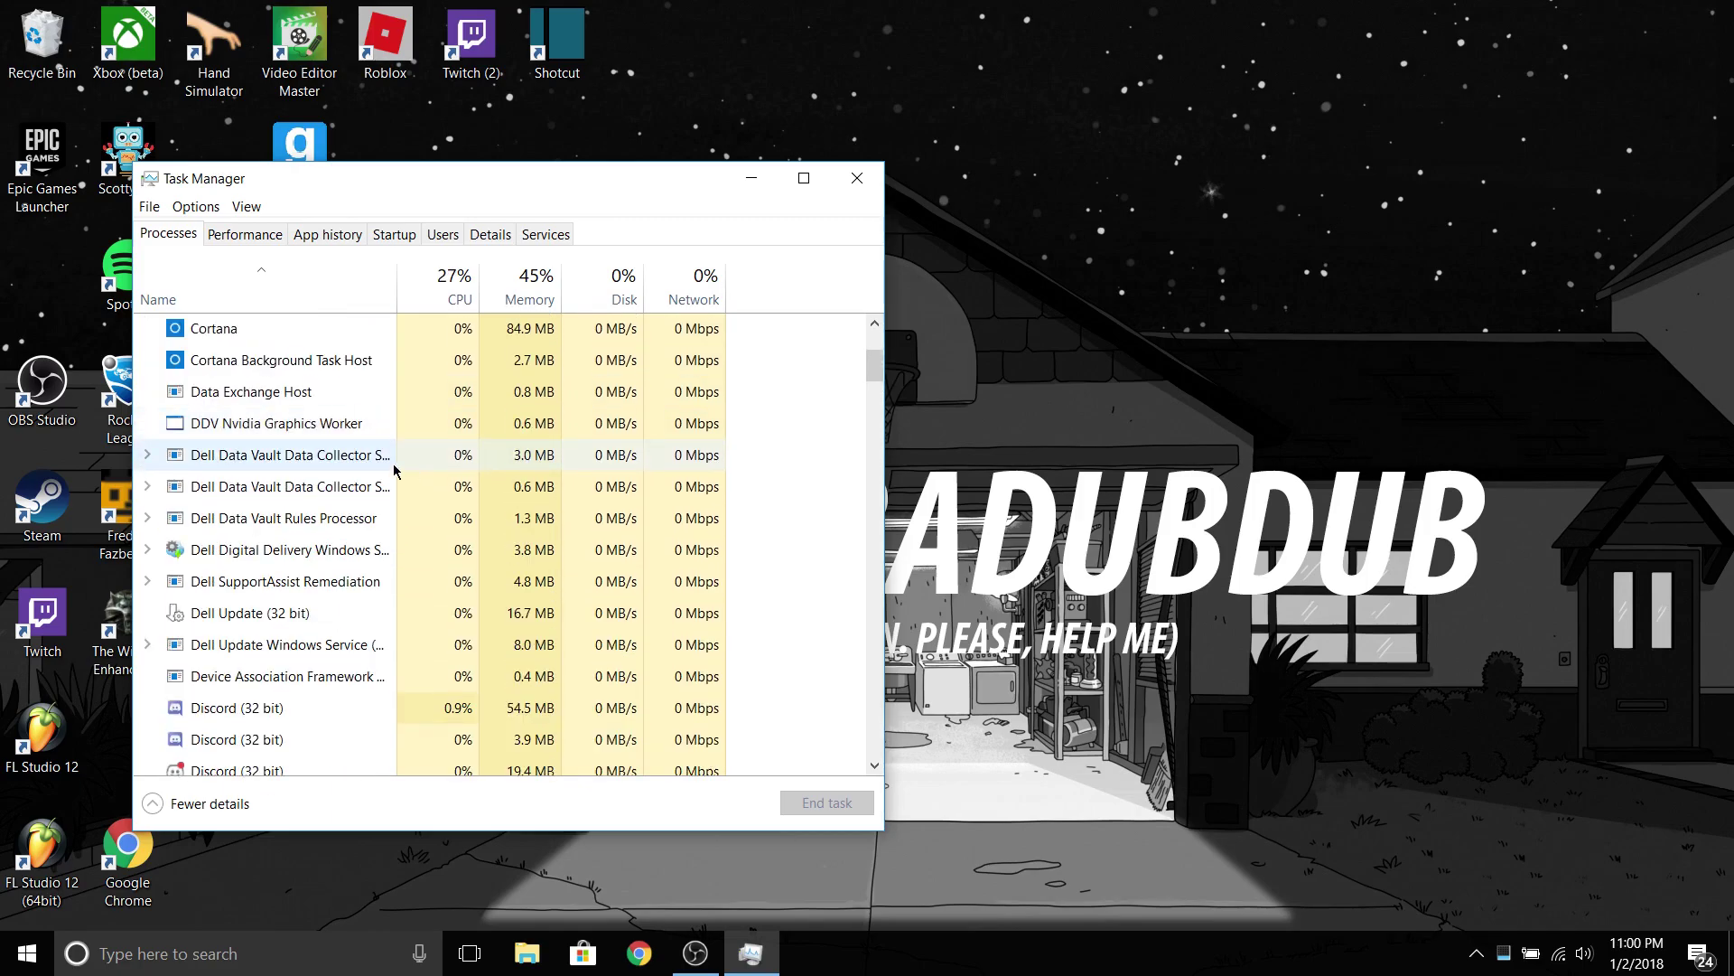
scroll(500, 451, "up", 2)
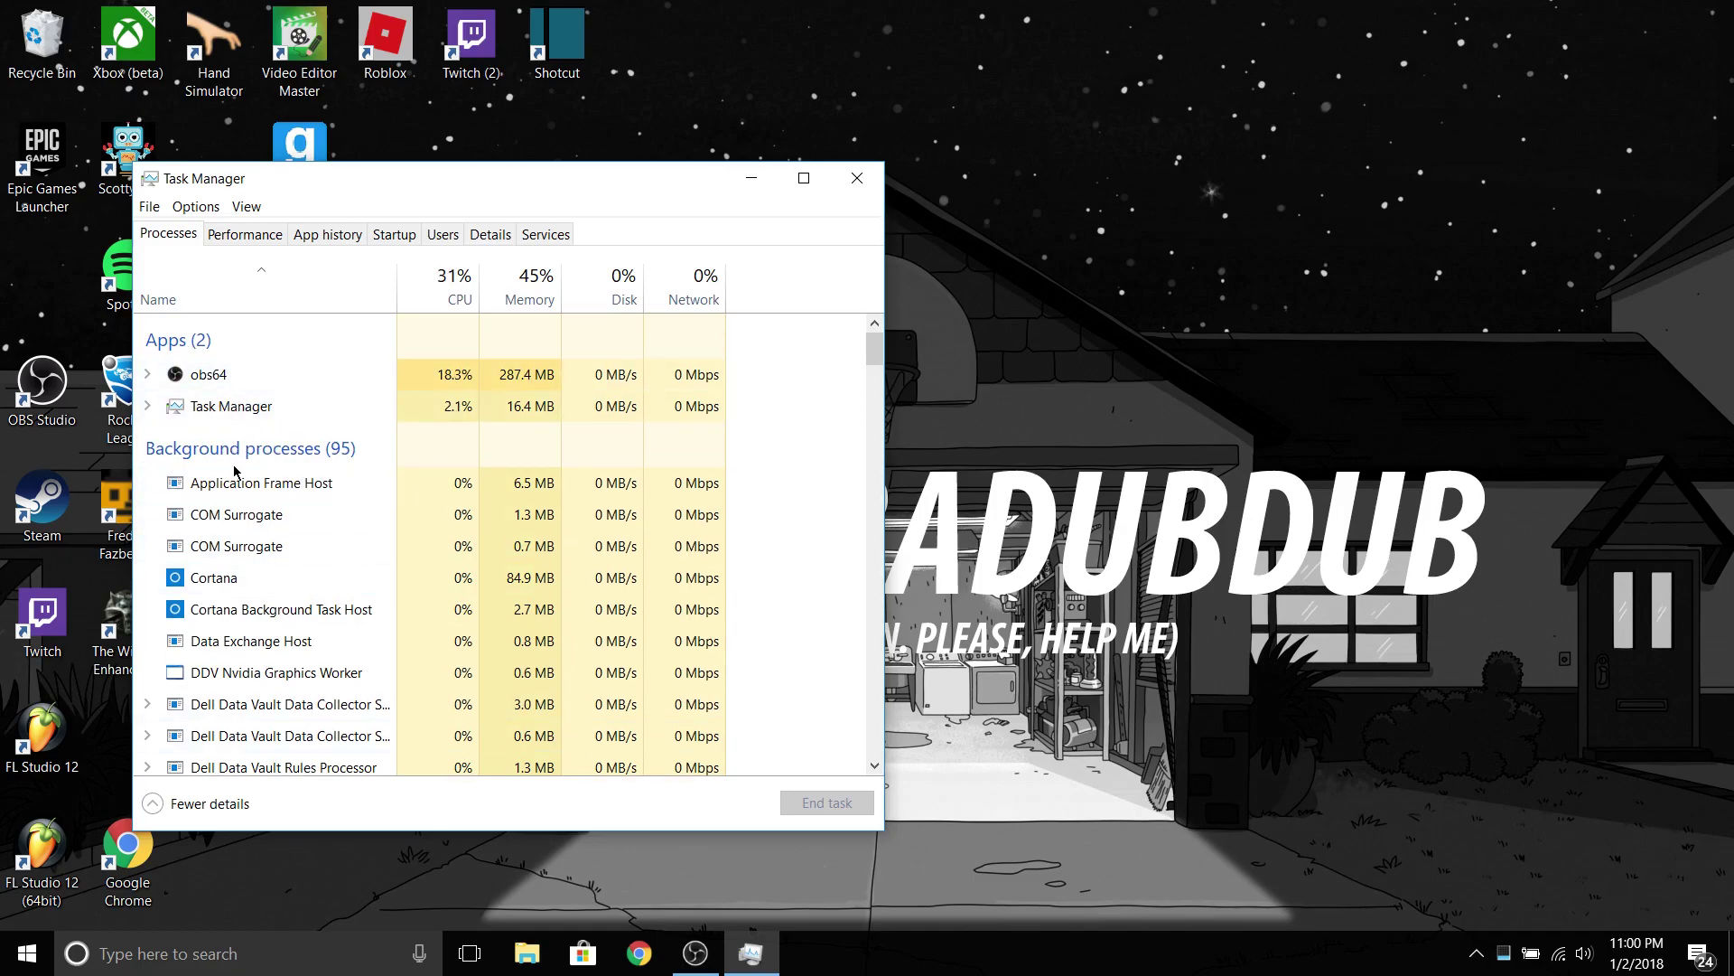
scroll(312, 489, "down", 4)
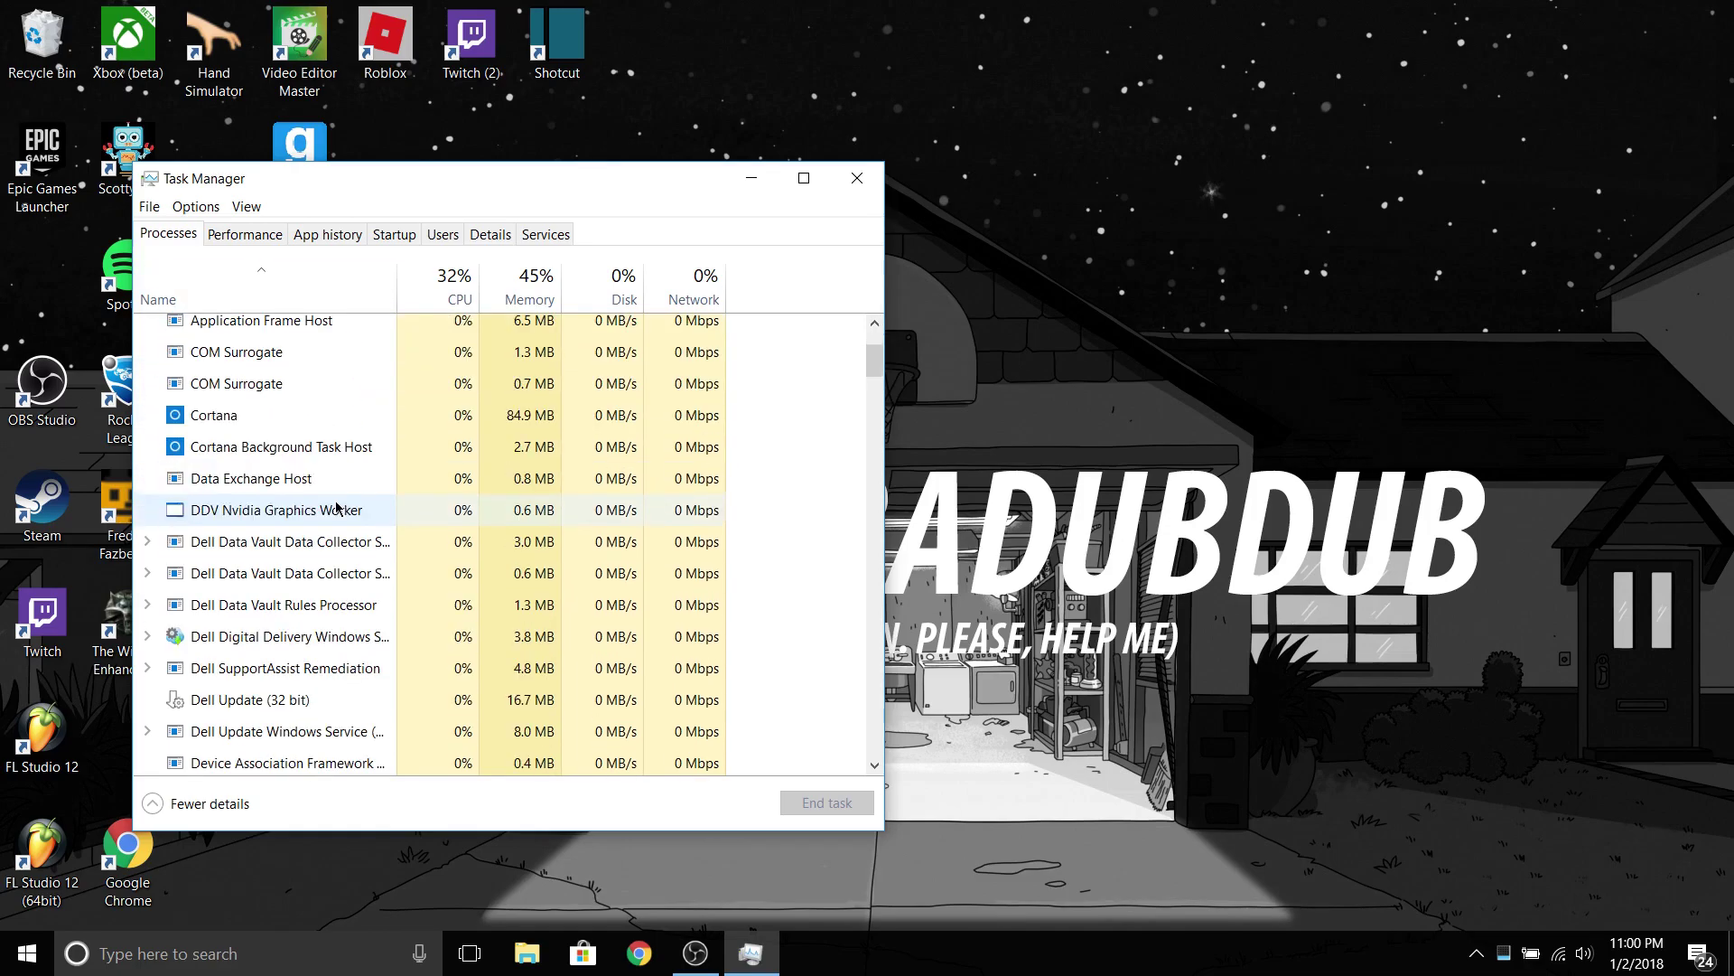
scroll(352, 509, "down", 4)
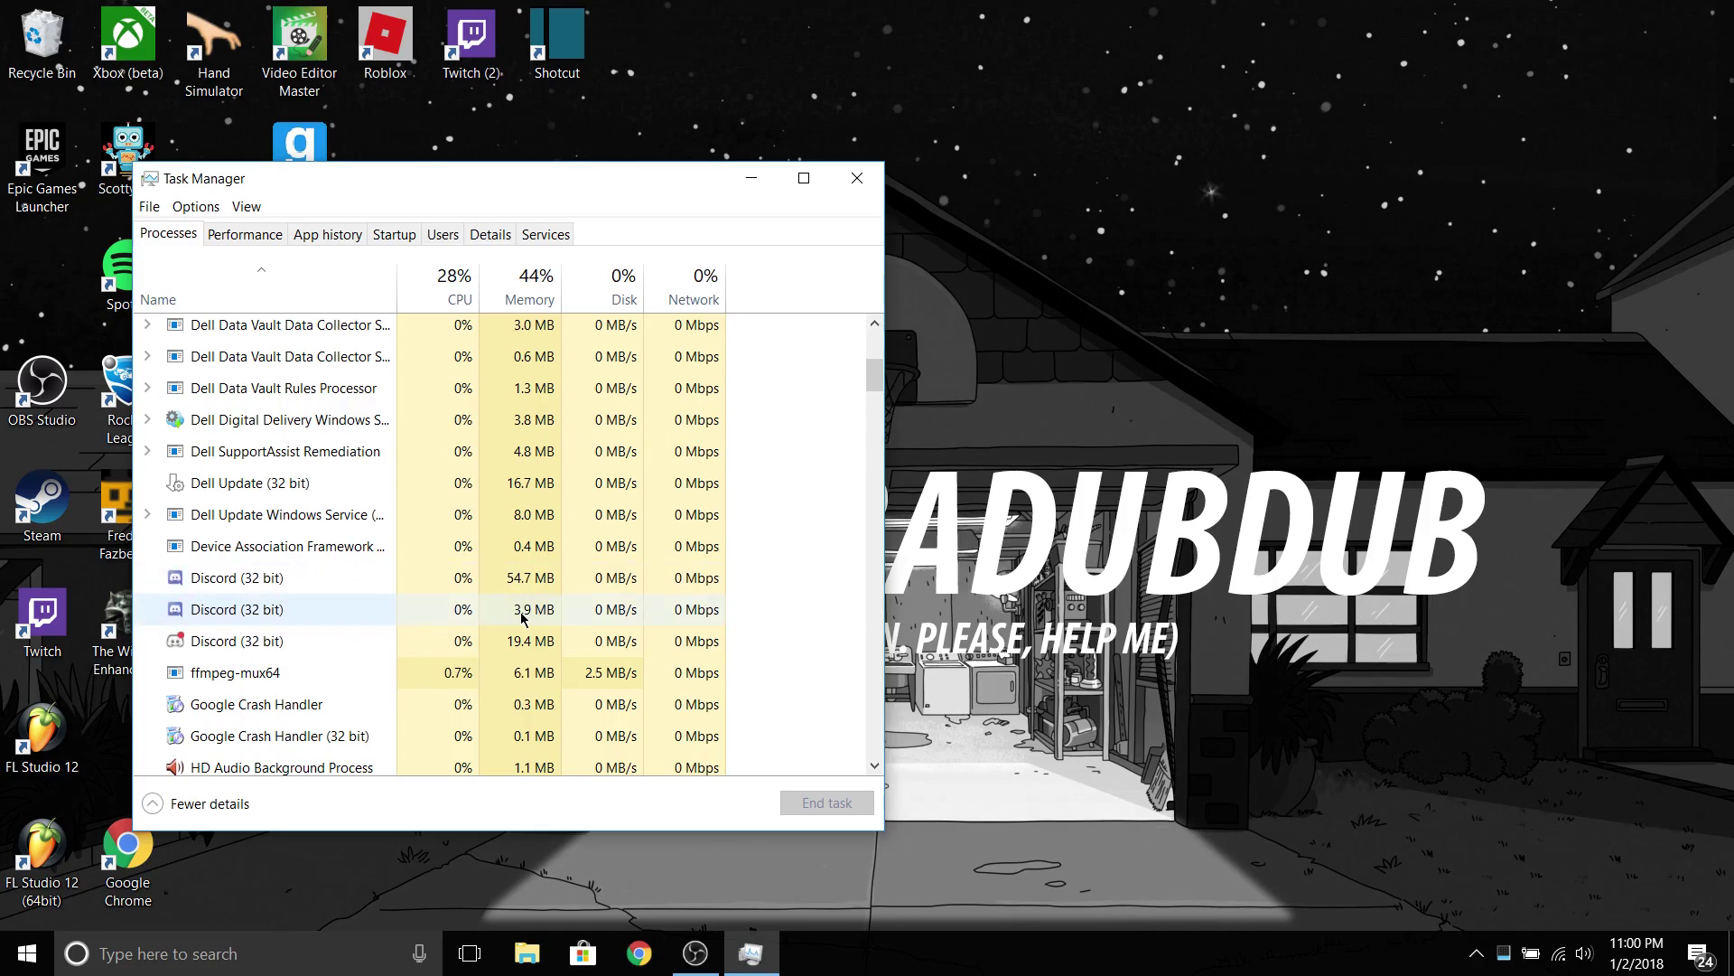
End the Discord (32 bit) task from its right-click menu
right_click(355, 580)
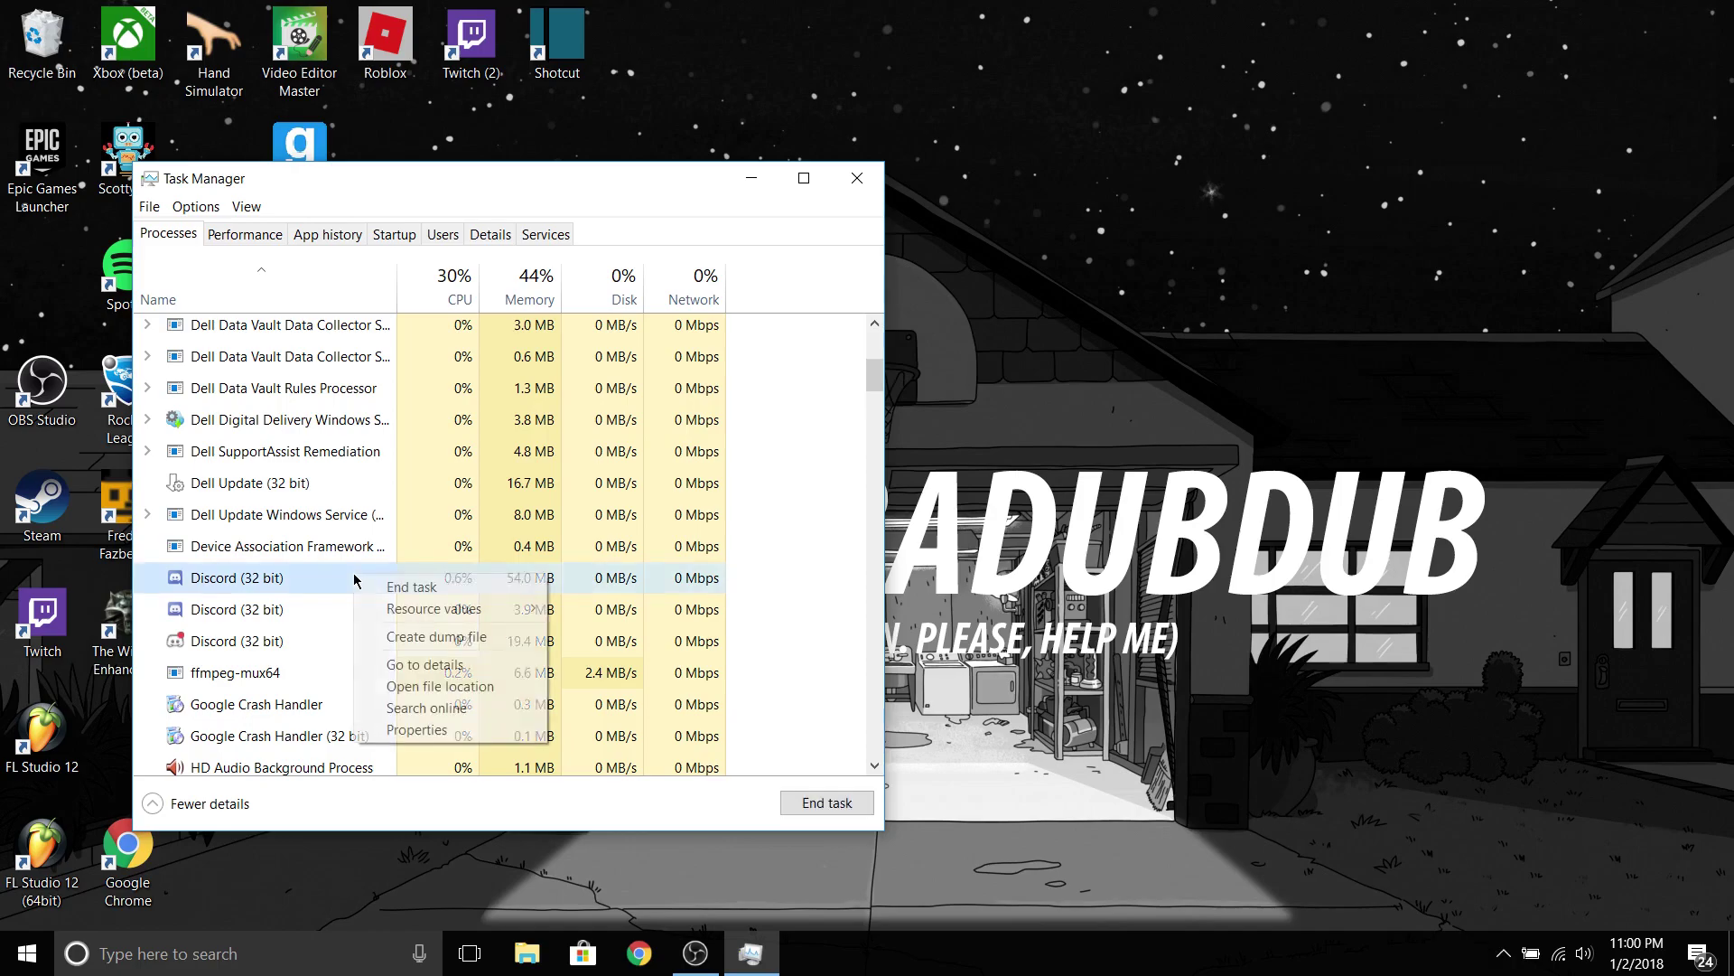
left_click(400, 587)
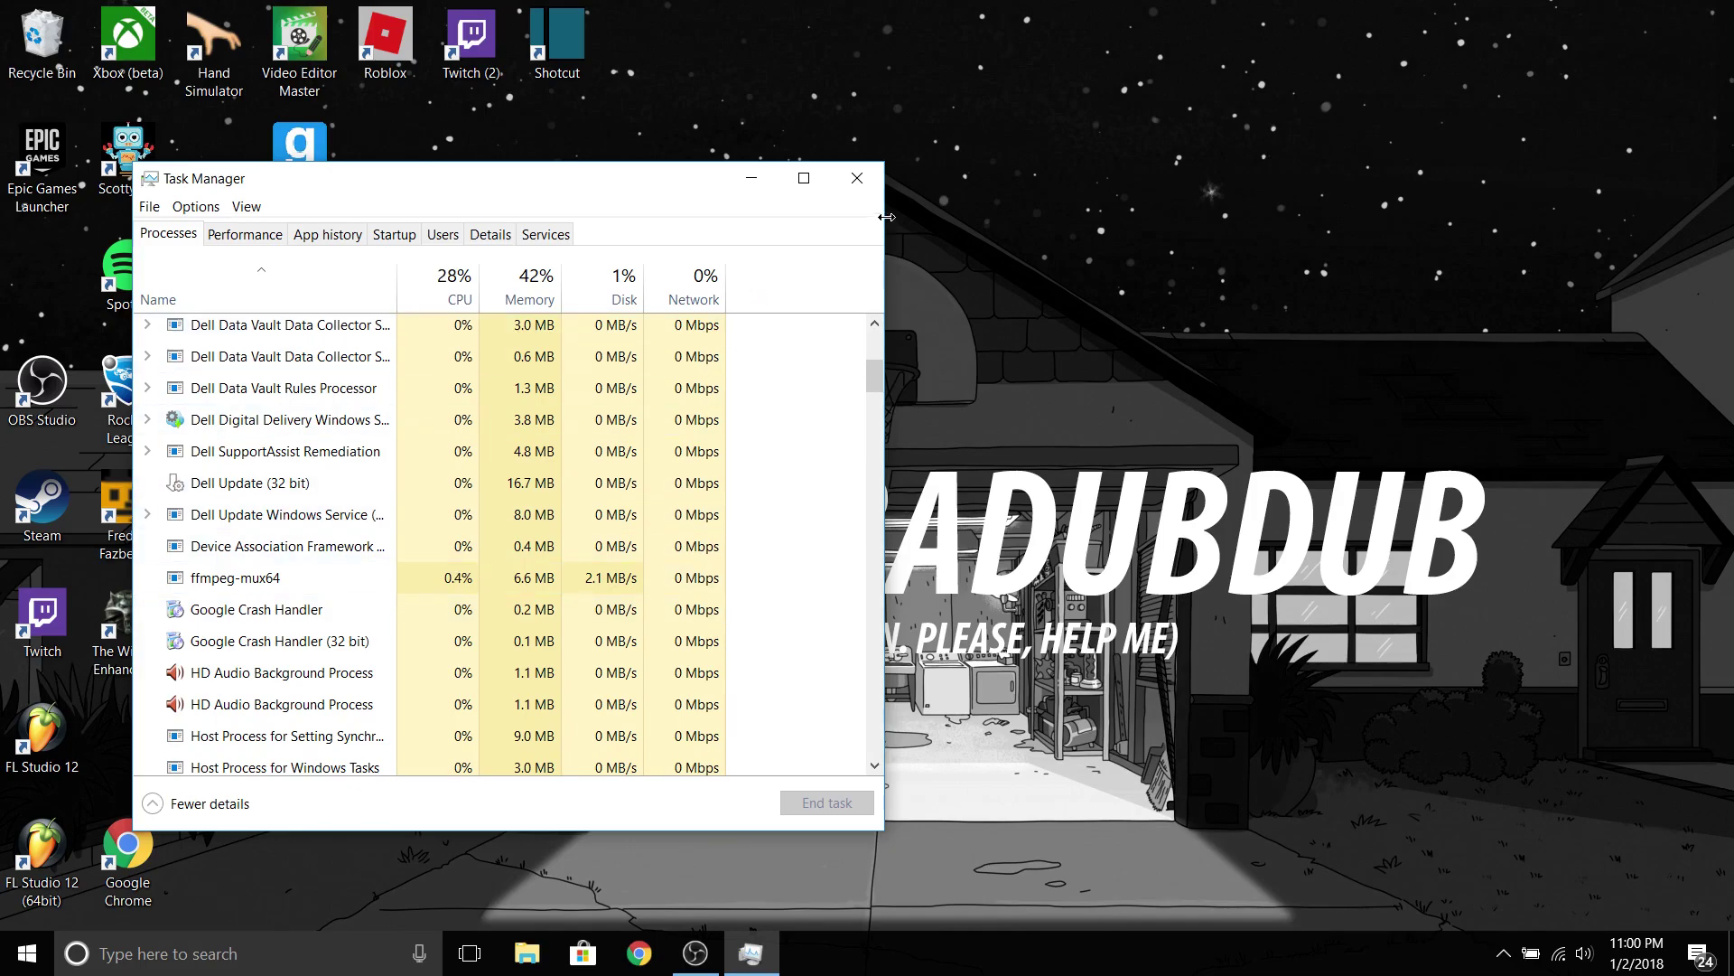
Close Task Manager and relaunch Discord from its desktop shortcut
left_click(858, 180)
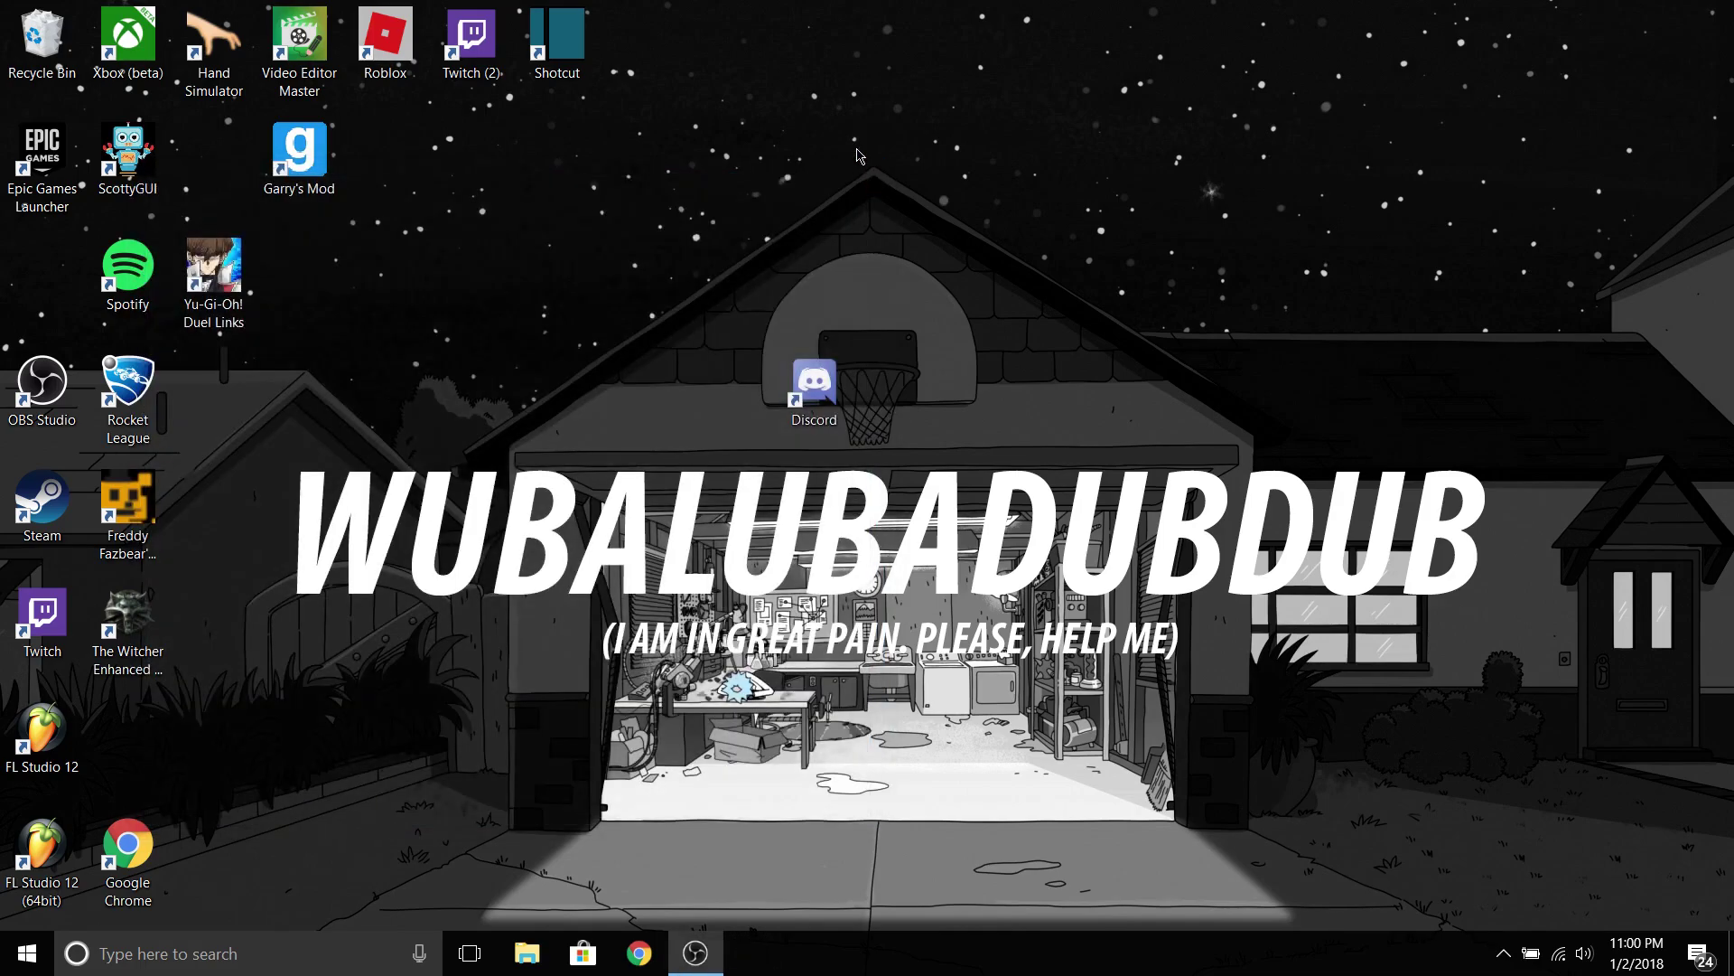
double_click(833, 380)
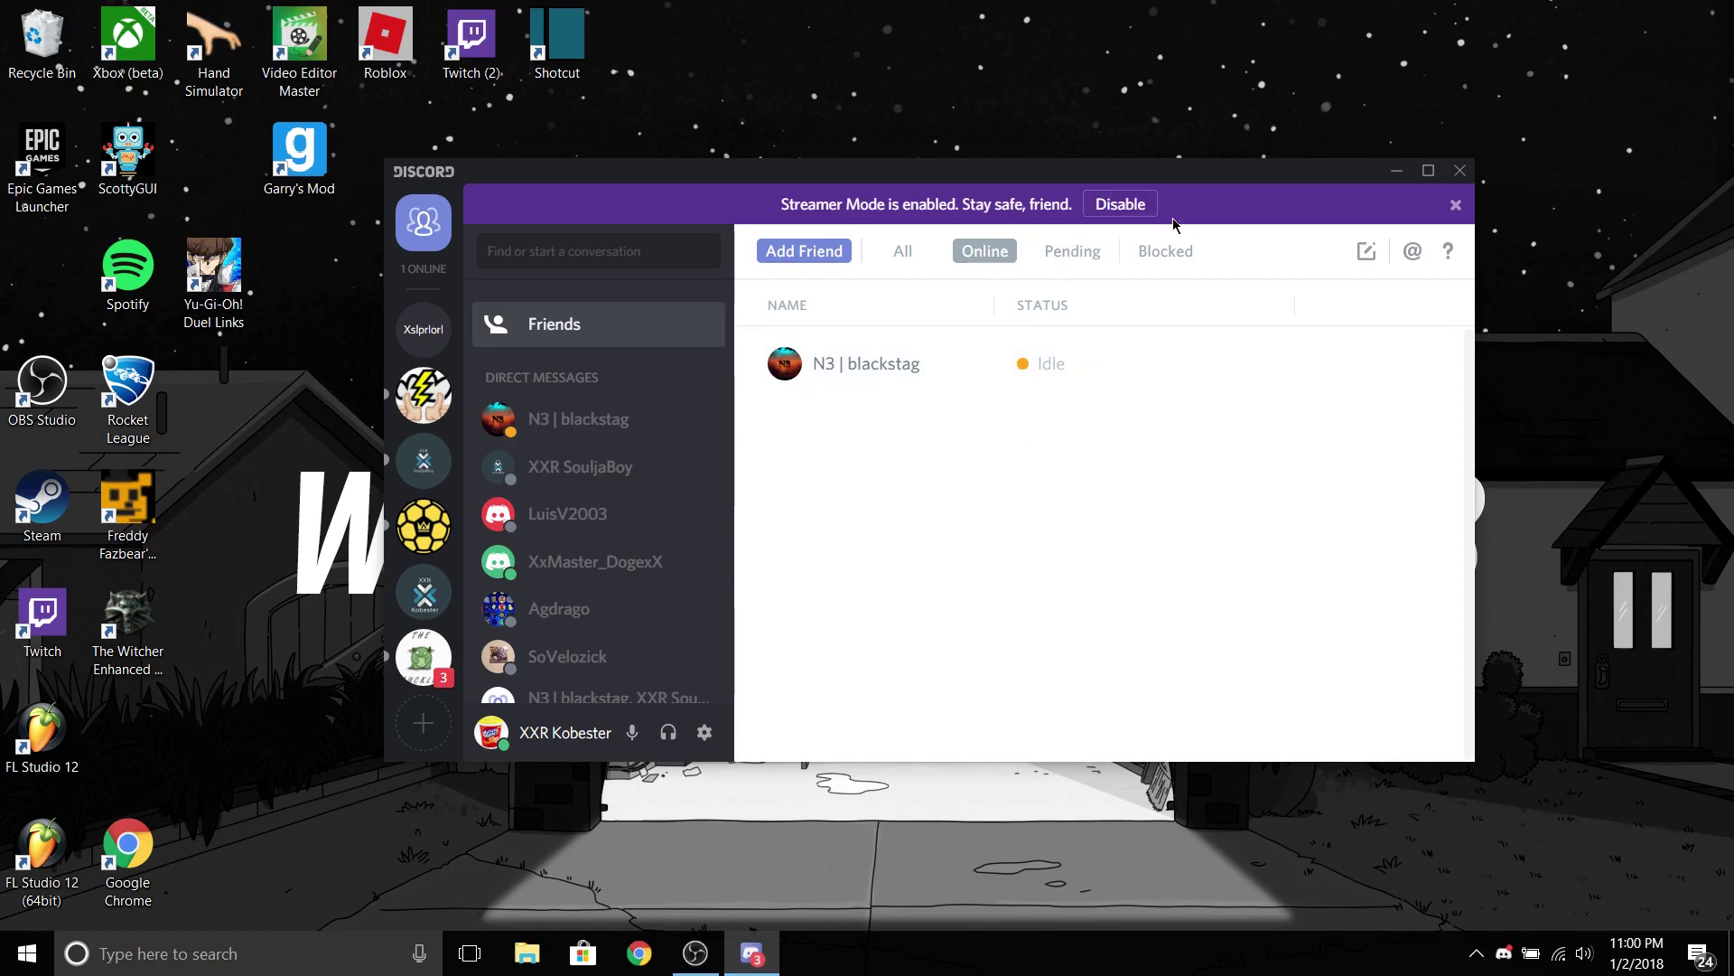
scroll(646, 486, "down", 1)
scroll(647, 486, "up", 2)
Minimize the Discord window with its title-bar minimize button
left_click(1398, 171)
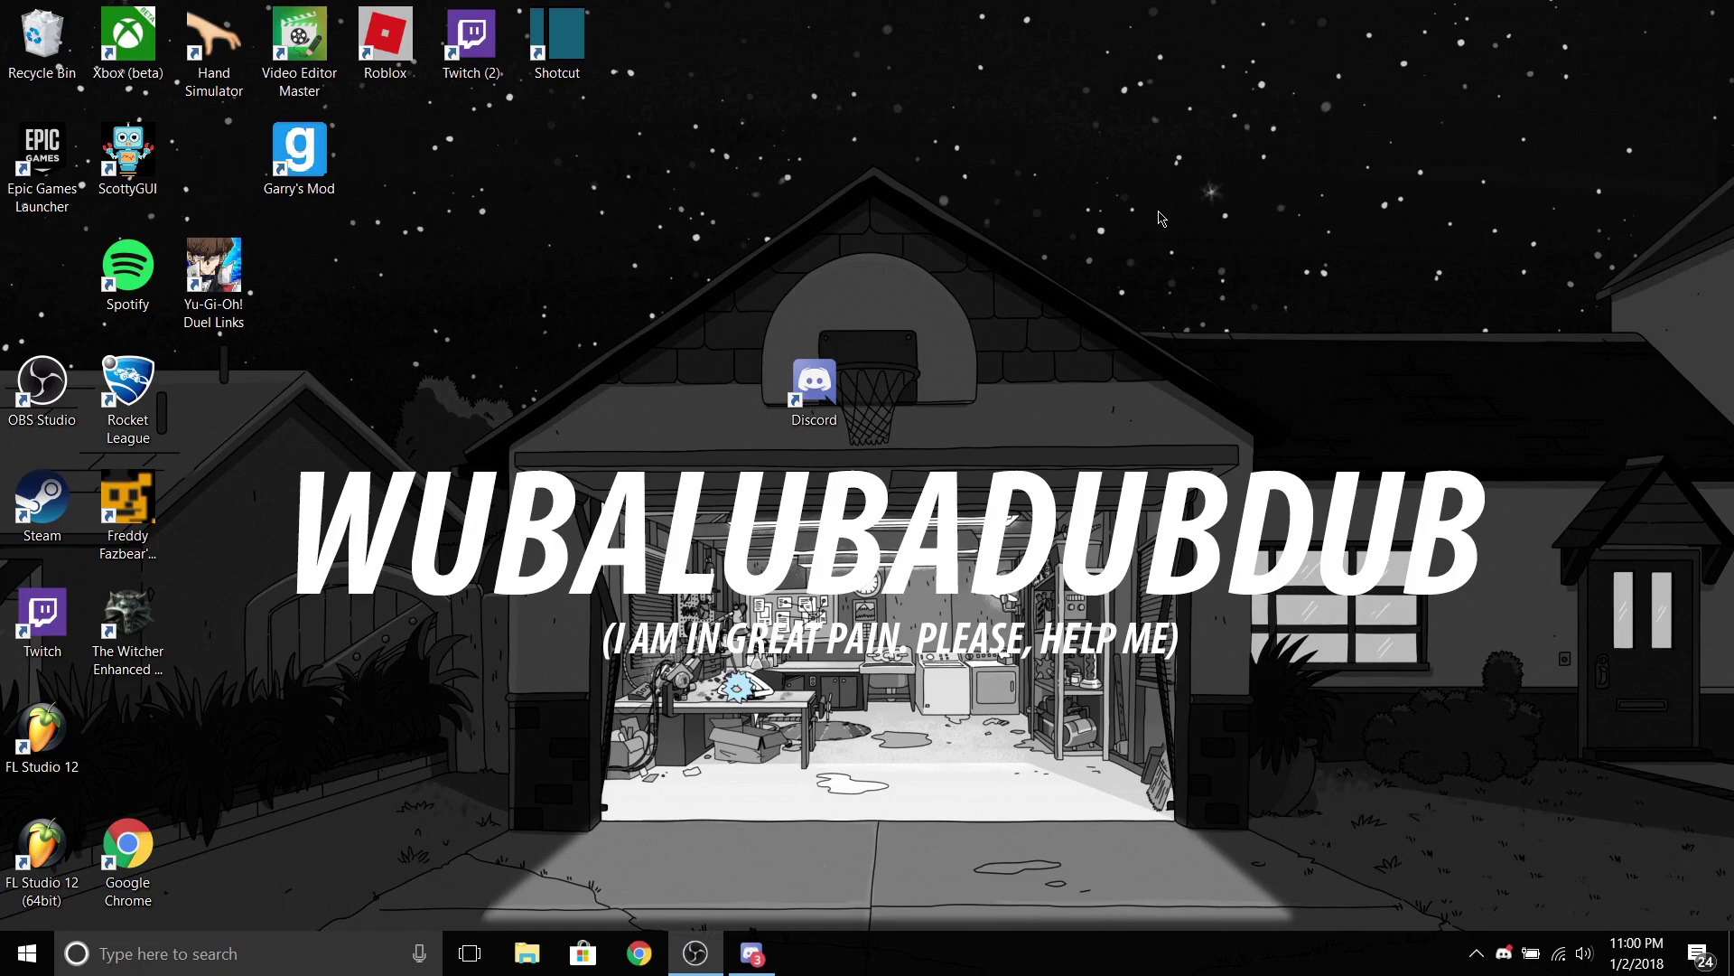